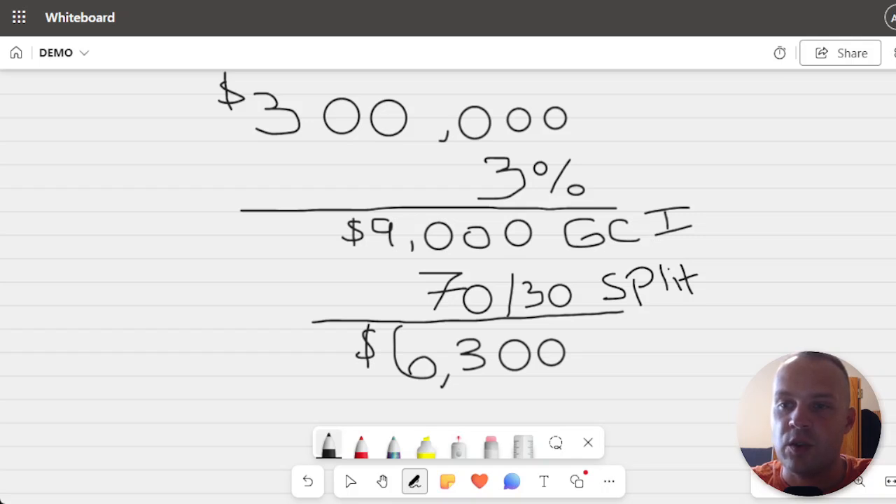
- Add black curly braces beside the 3% and $6,300 lines and draw a red box around the $9,000 GCI line
mouse_move(619, 91)
left_mouse_down()
mouse_move(609, 106)
mouse_move(630, 194)
left_mouse_up()
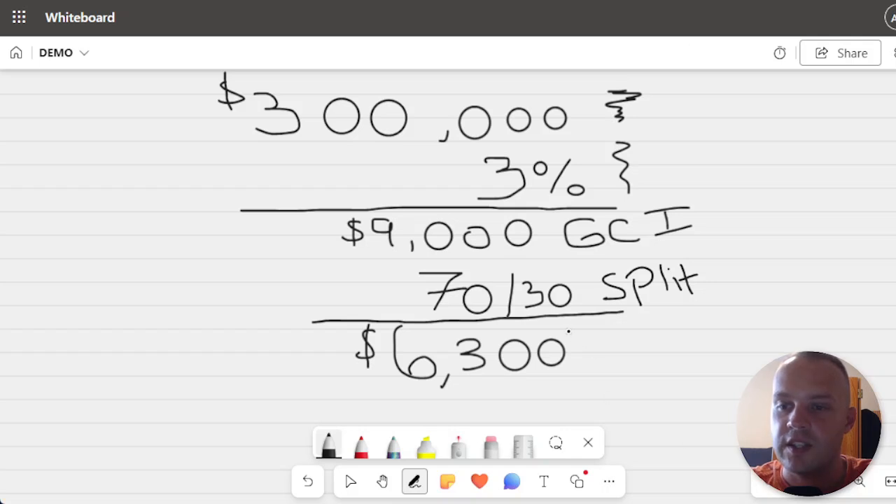
mouse_move(566, 329)
left_mouse_down()
mouse_move(606, 368)
mouse_move(589, 381)
left_mouse_up()
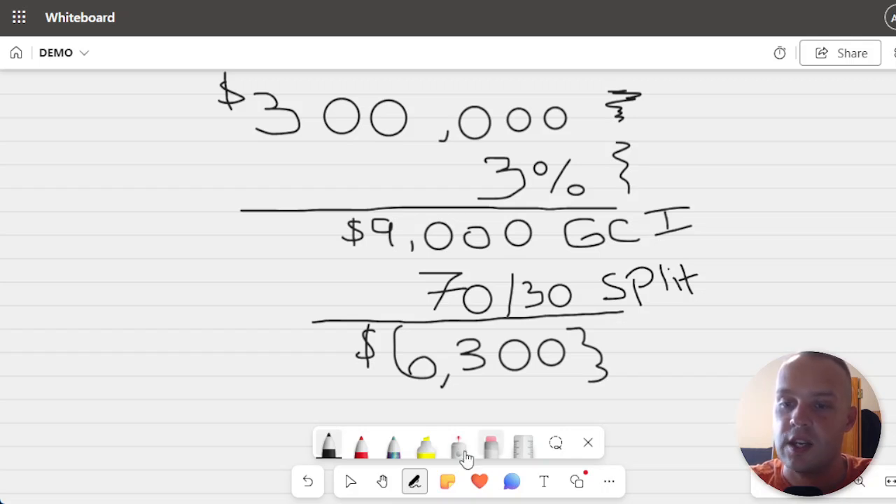
left_click(358, 452)
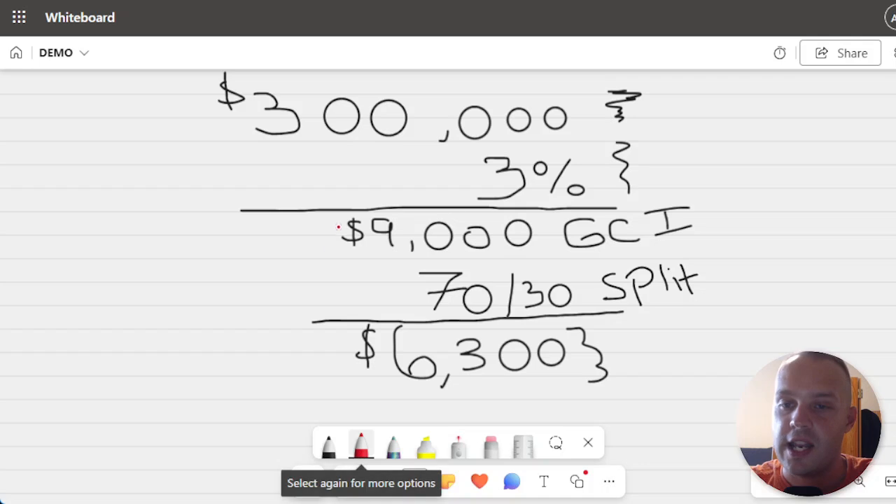
mouse_move(342, 215)
left_mouse_down()
mouse_move(313, 241)
mouse_move(423, 256)
mouse_move(651, 250)
mouse_move(704, 217)
mouse_move(650, 198)
mouse_move(430, 204)
mouse_move(333, 211)
mouse_move(329, 221)
left_mouse_up()
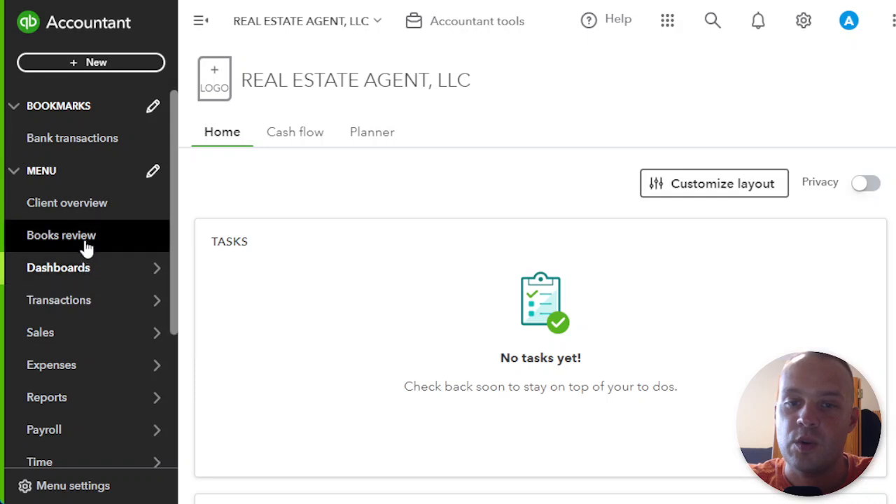
- Switch to QuickBooks Online and open the Chart of accounts
mouse_move(89, 304)
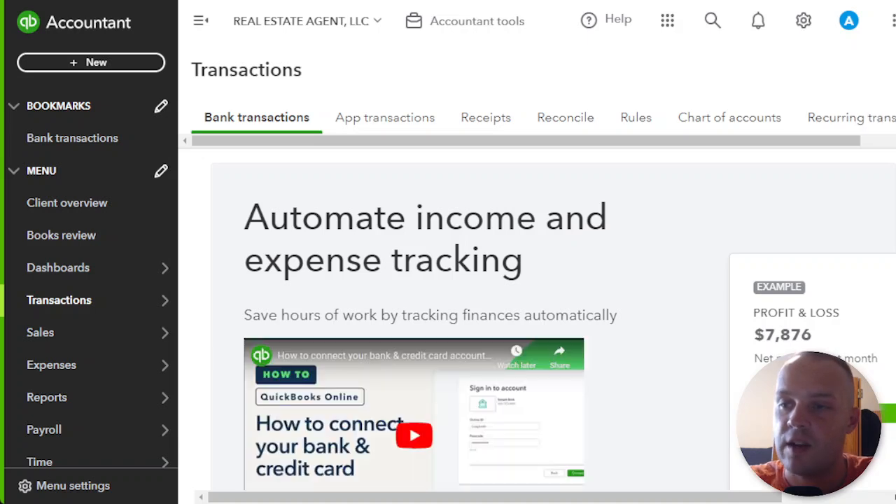
scroll(448, 322, "down", 1)
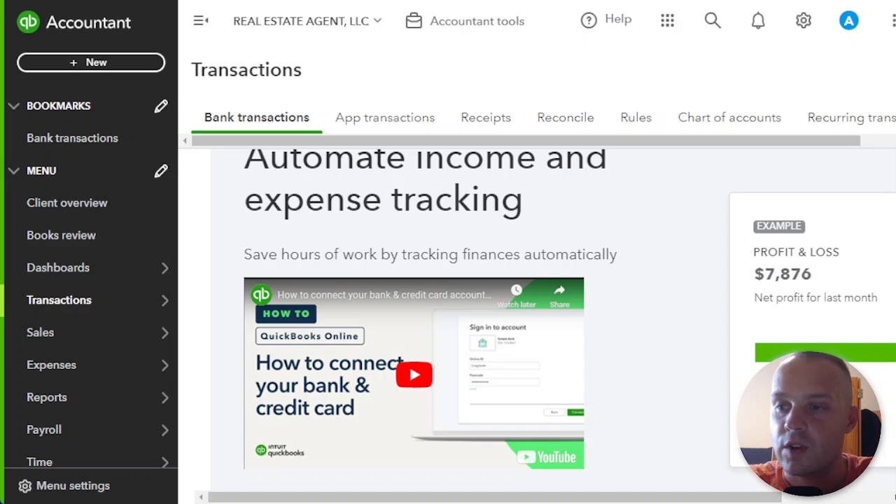
scroll(570, 320, "up", 1)
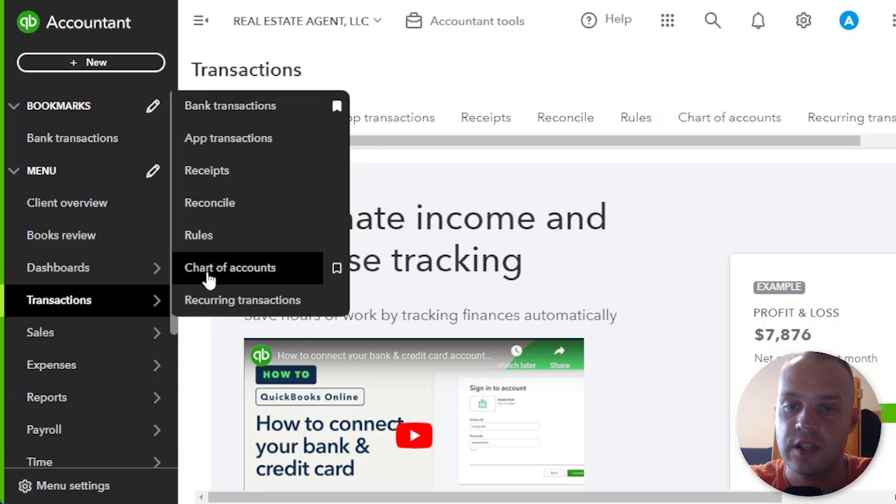
left_click(231, 268)
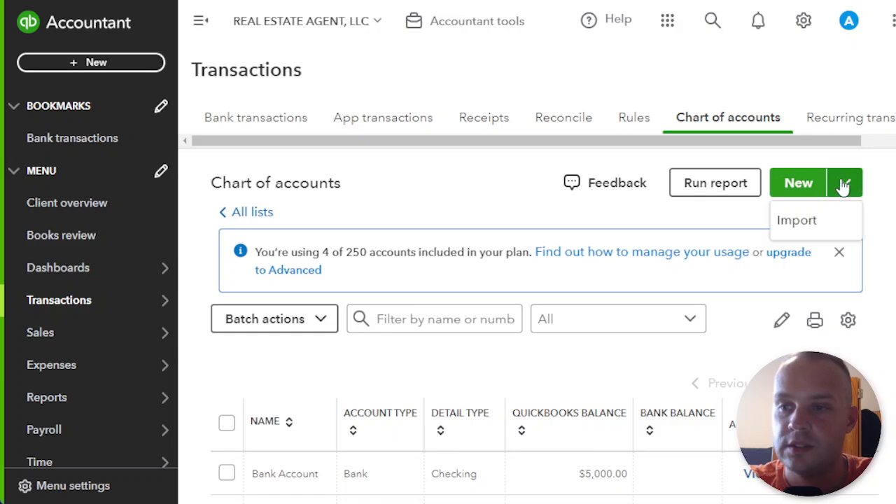
- Start a new account in the chart of accounts and name it Brokerage Commission Fees
left_click(799, 183)
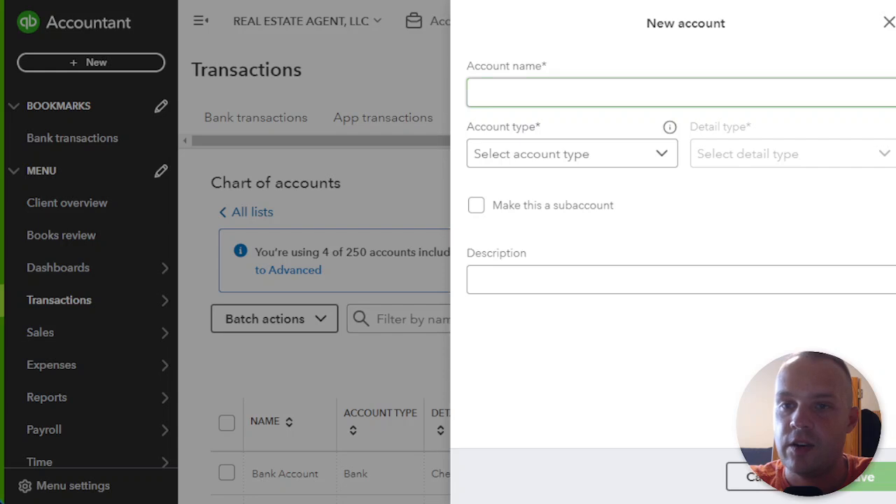
left_click(679, 98)
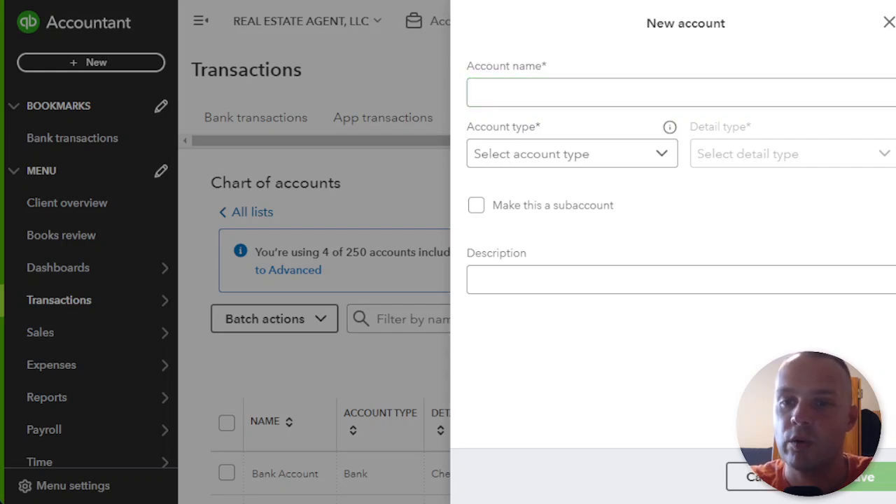
left_click(680, 93)
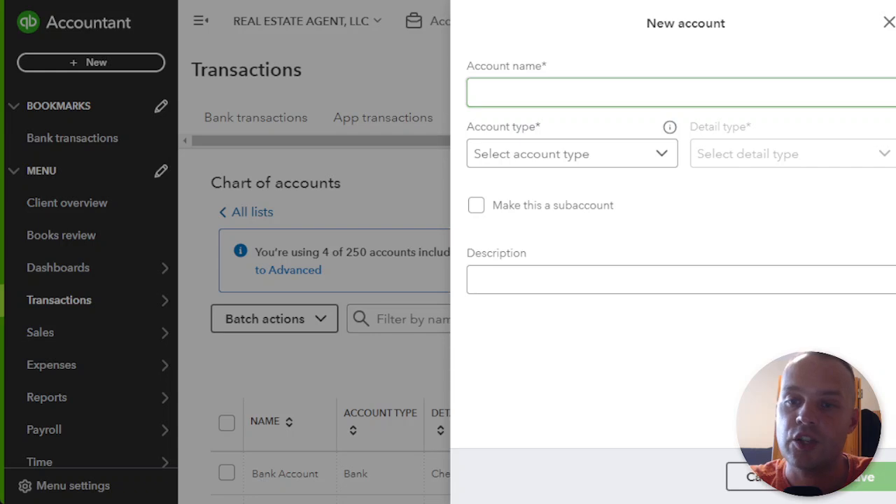
left_click(639, 86)
type("Broke")
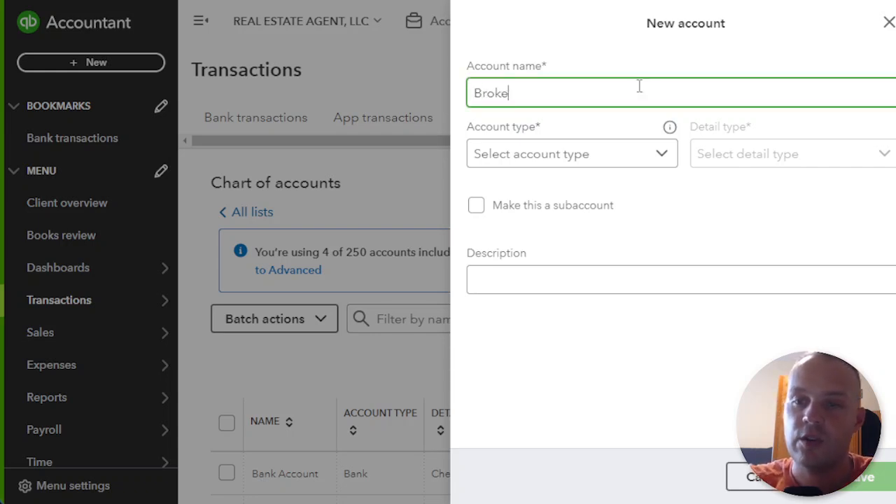
type("rage Co")
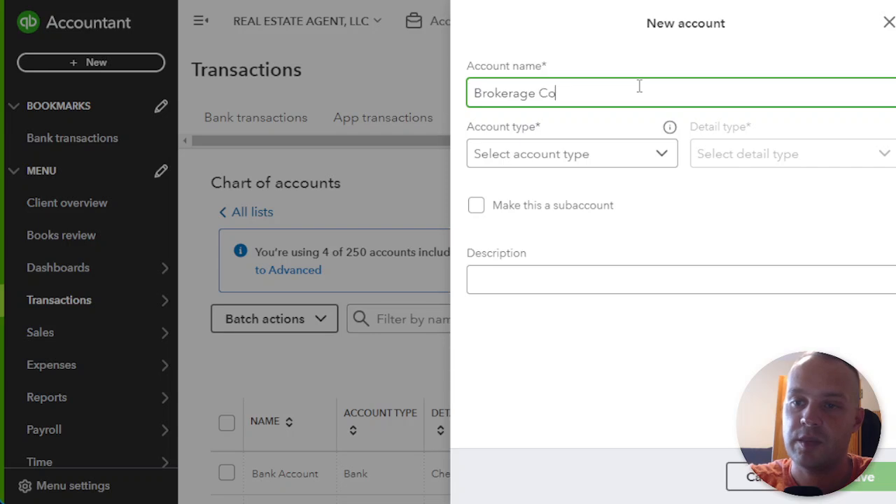
type("mimission Fees")
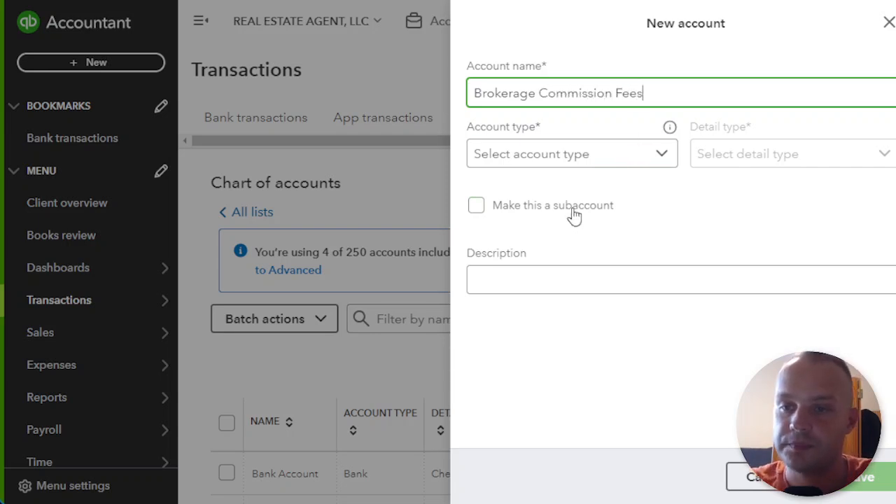
- Set the new account's type to Cost of Goods Sold and review its placement in the Profit & Loss preview
left_click(551, 158)
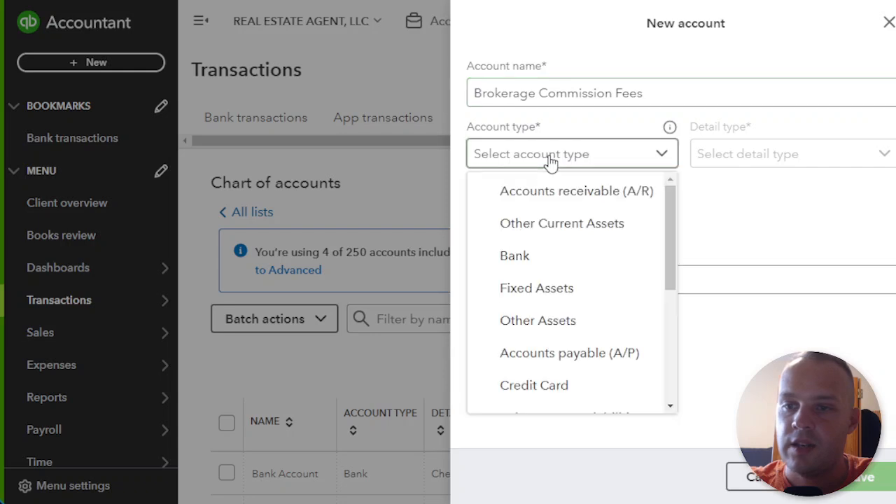
scroll(547, 265, "down", 1)
scroll(547, 265, "down", 2)
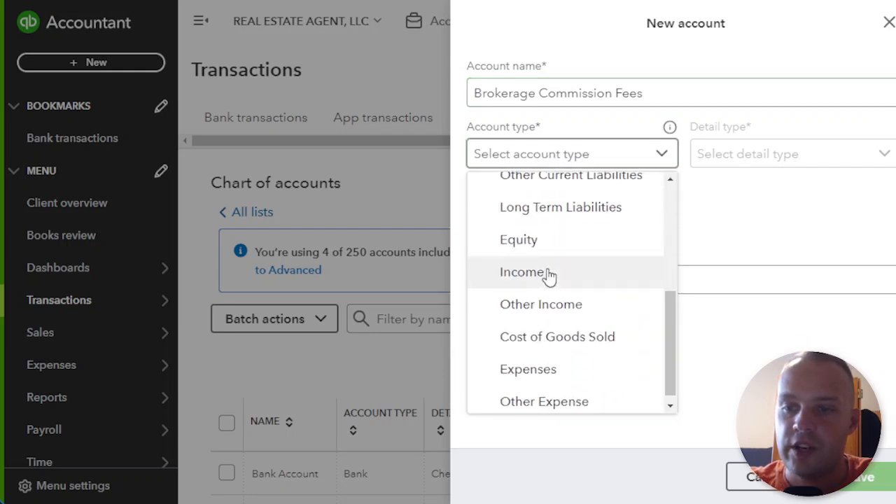
left_click(566, 340)
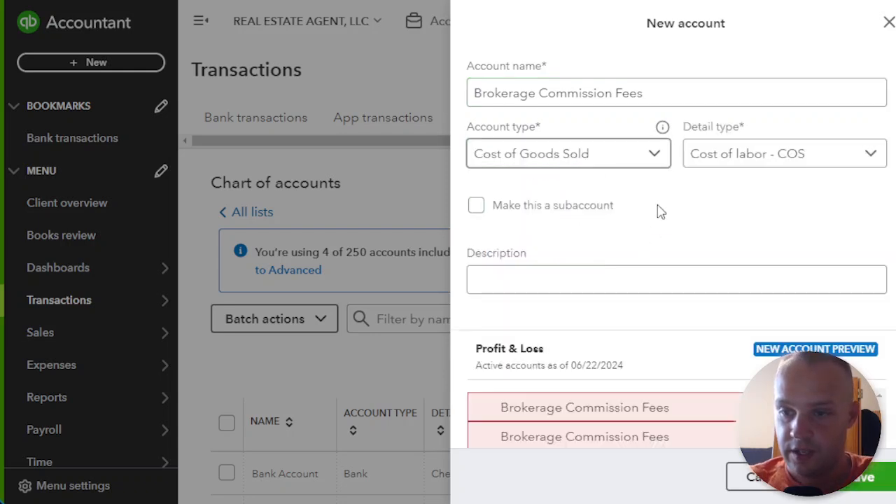
scroll(658, 210, "down", 1)
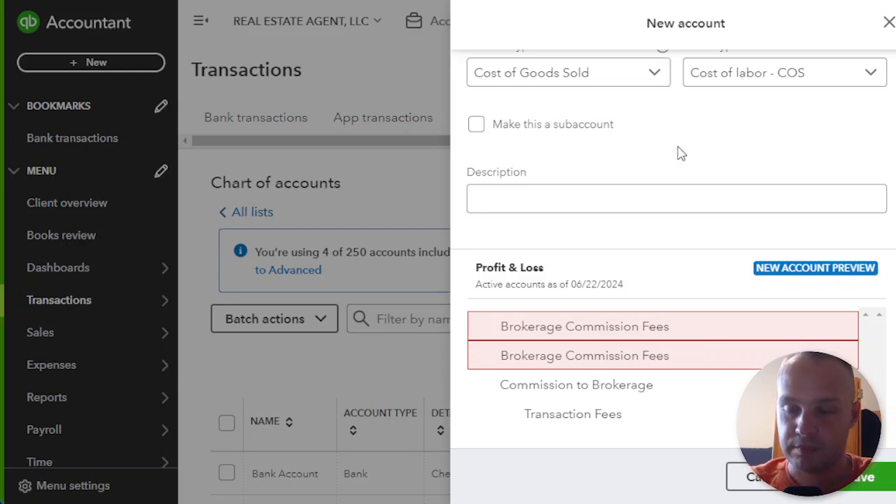
scroll(676, 182, "up", 1)
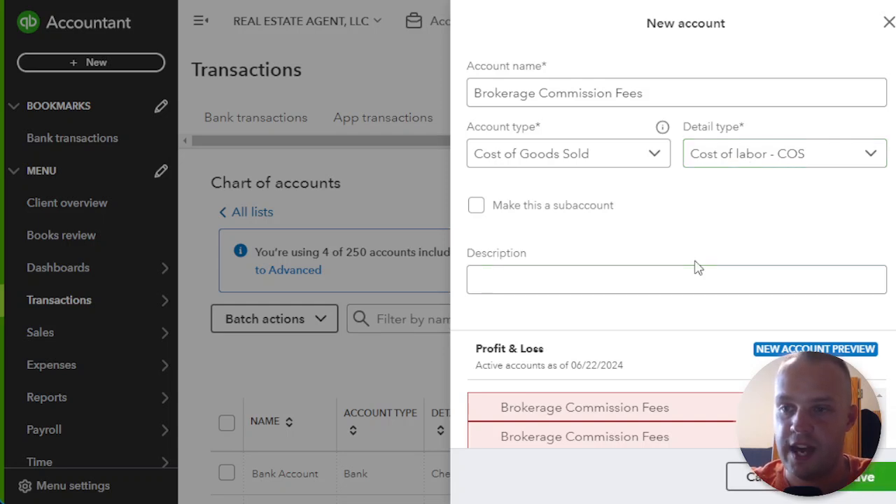
scroll(696, 266, "down", 1)
scroll(698, 265, "down", 1)
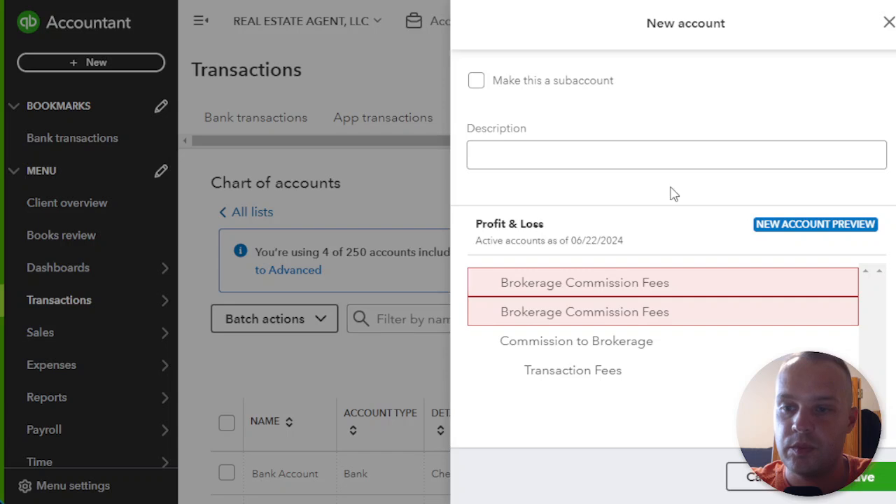
scroll(597, 337, "up", 1)
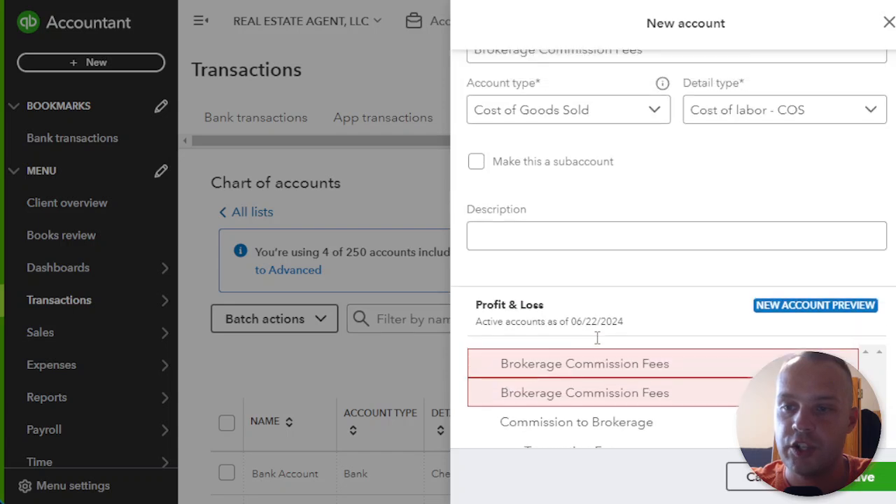
- Mark the new account as a subaccount, view the available parent accounts, and cancel the account form
left_click(478, 169)
scroll(602, 189, "down", 2)
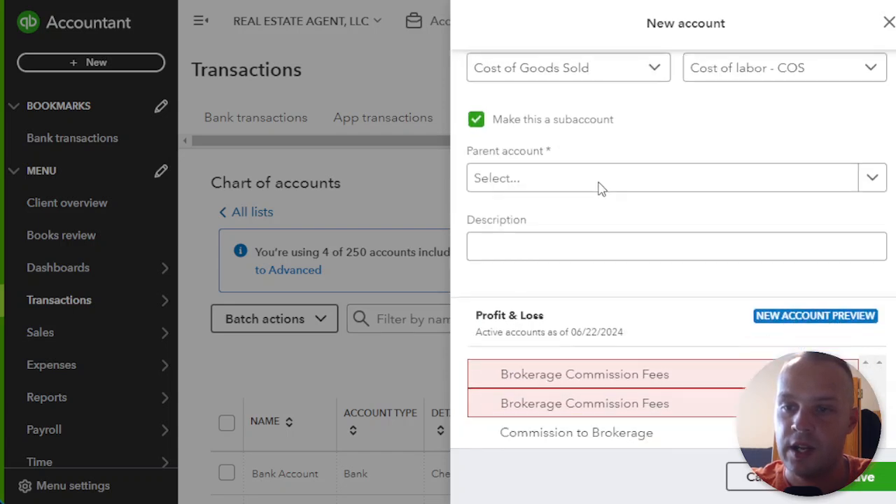
scroll(602, 206, "up", 2)
left_click(784, 228)
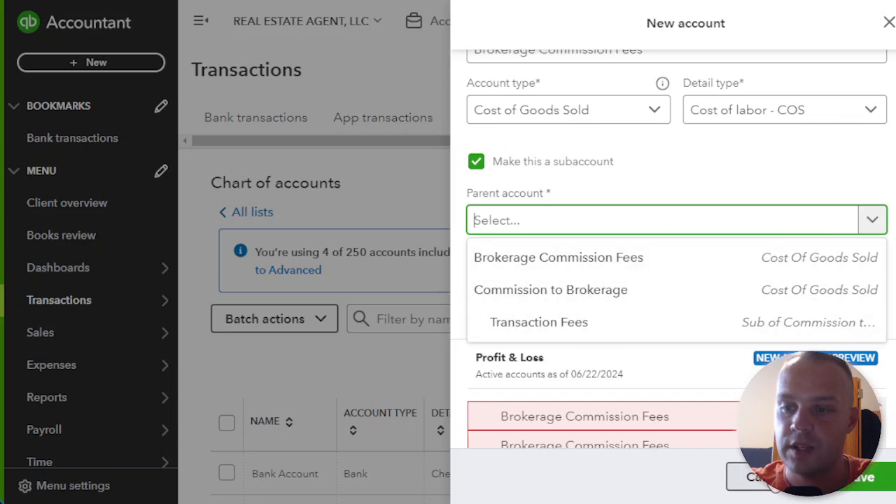
left_click(749, 480)
left_click(748, 480)
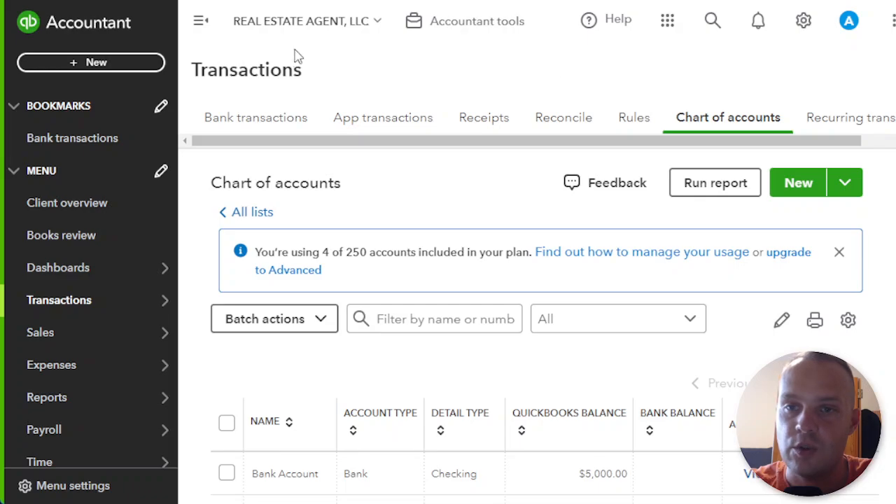
- Create a new journal entry and bring its line table into view
left_click(102, 62)
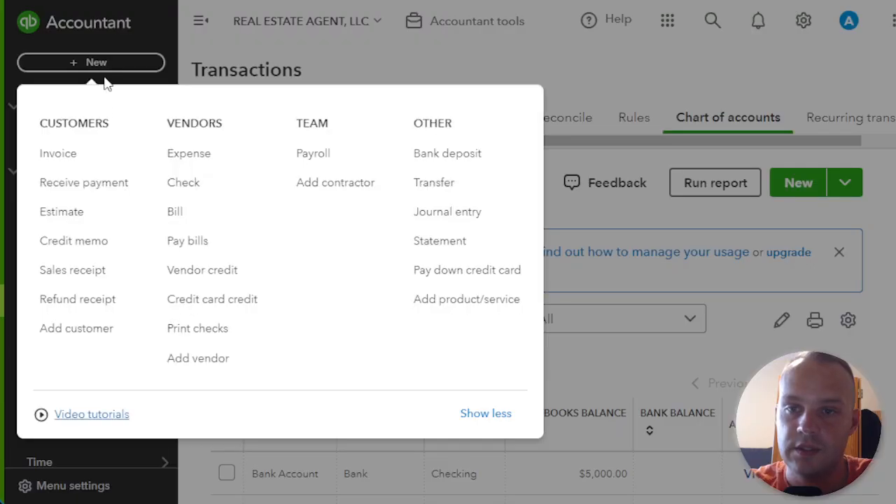
left_click(437, 216)
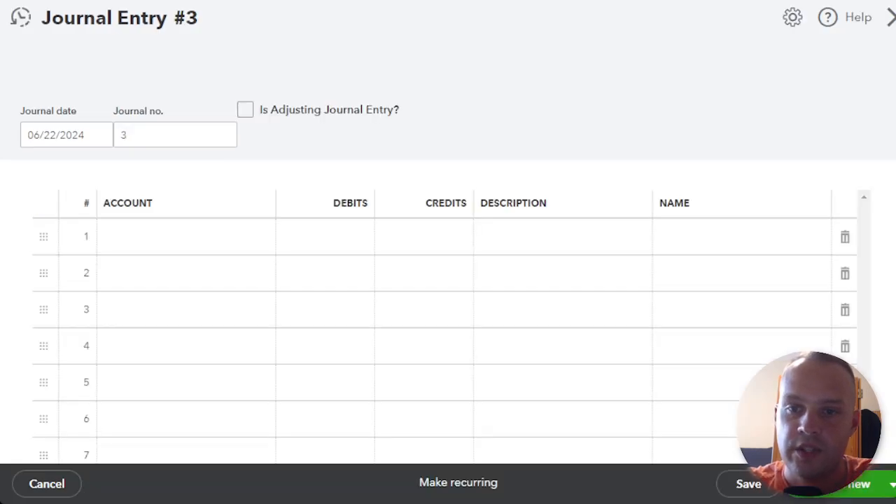
scroll(448, 280, "down", 2)
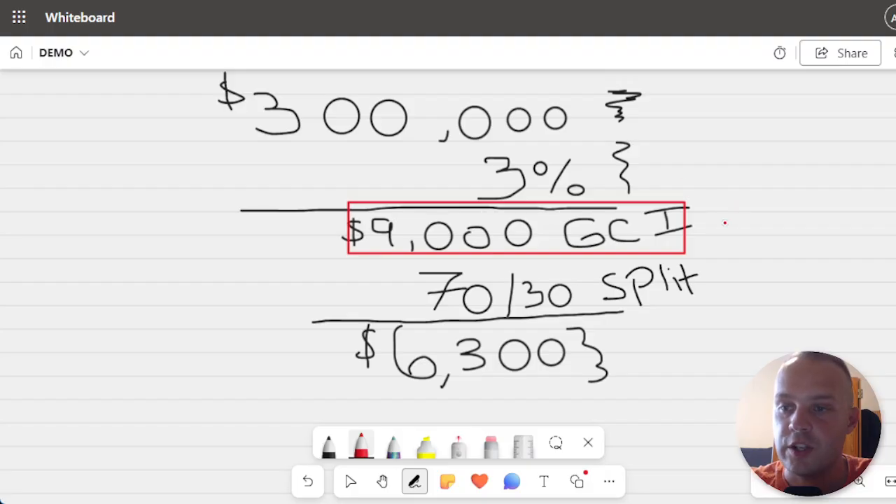
- Switch to the Whiteboard, mark the GCI and $6,300 lines with red dashes, and write $2700 in red between them
mouse_move(725, 222)
left_mouse_down()
mouse_move(705, 221)
mouse_move(740, 221)
left_mouse_up()
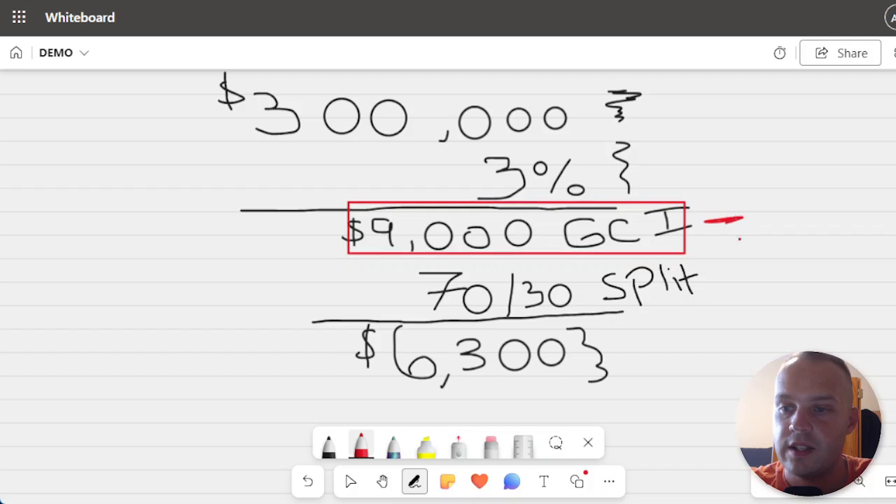
mouse_move(699, 350)
left_mouse_down()
mouse_move(724, 344)
mouse_move(702, 348)
mouse_move(715, 346)
left_mouse_up()
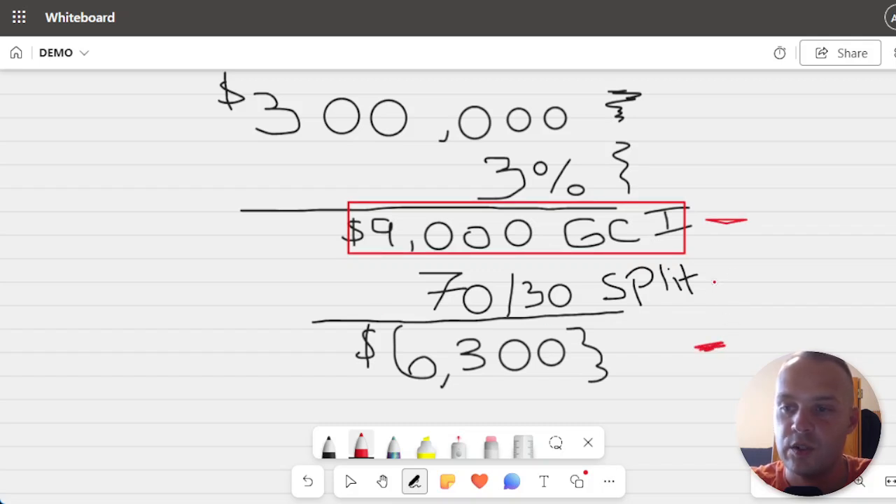
mouse_move(740, 257)
left_mouse_down()
mouse_move(724, 308)
mouse_move(768, 304)
left_mouse_up()
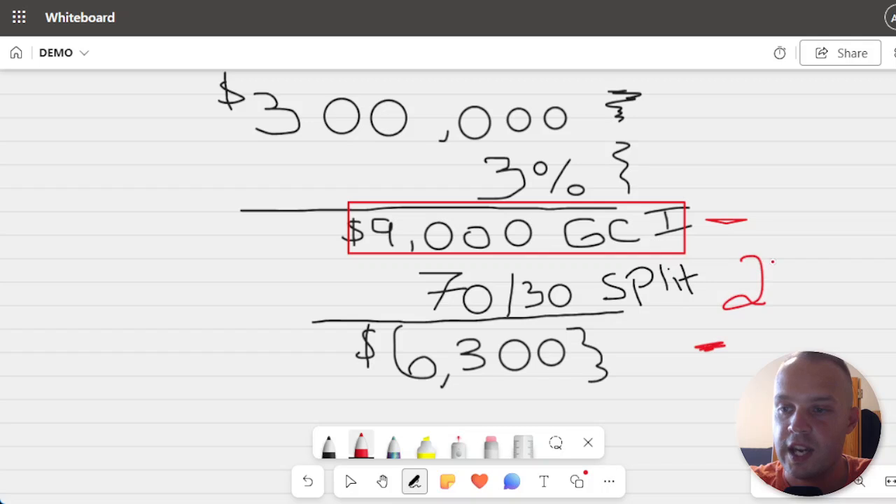
left_click_drag(772, 259, 787, 305)
mouse_move(826, 267)
left_mouse_down()
mouse_move(843, 294)
mouse_move(821, 269)
mouse_move(884, 282)
mouse_move(863, 270)
left_mouse_up()
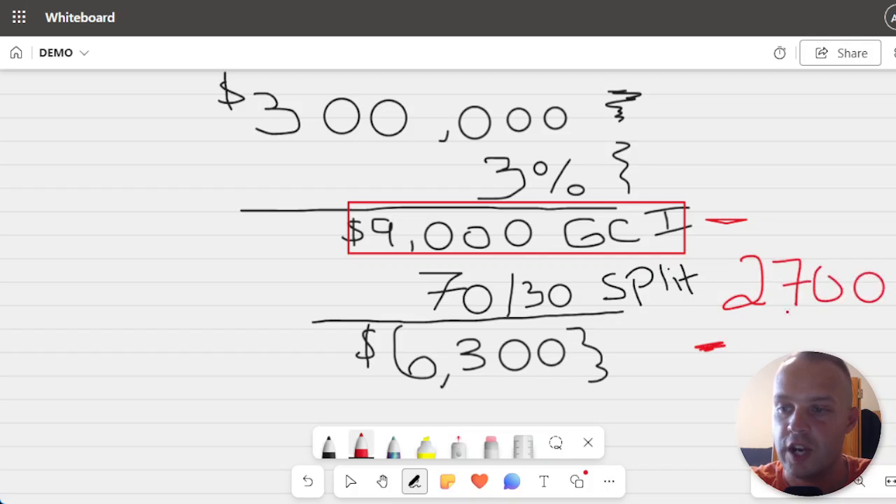
left_click_drag(740, 256, 704, 280)
left_click_drag(722, 241, 724, 300)
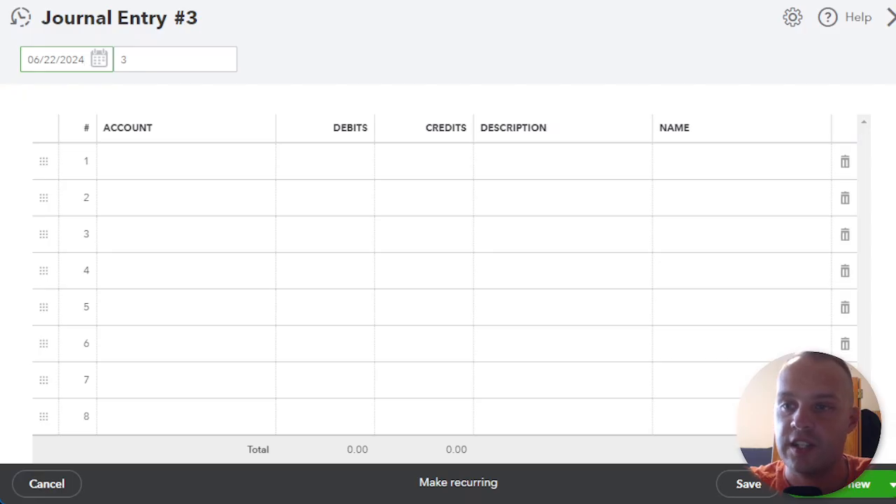
- Add the Sales account on the journal entry's first line with a credit of 6,300
left_click(656, 60)
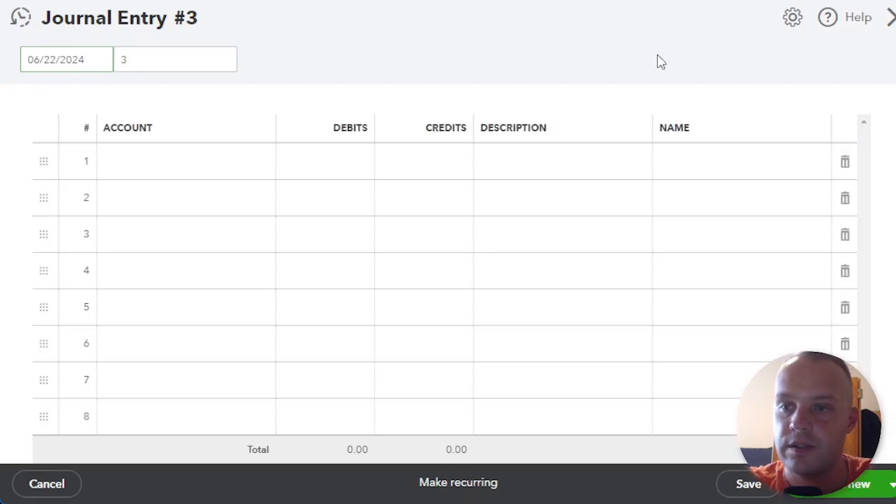
left_click(143, 168)
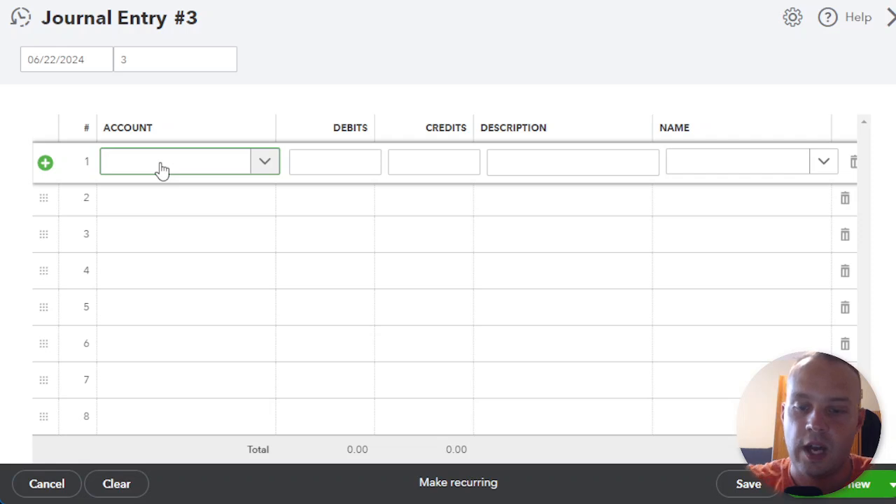
type("sale")
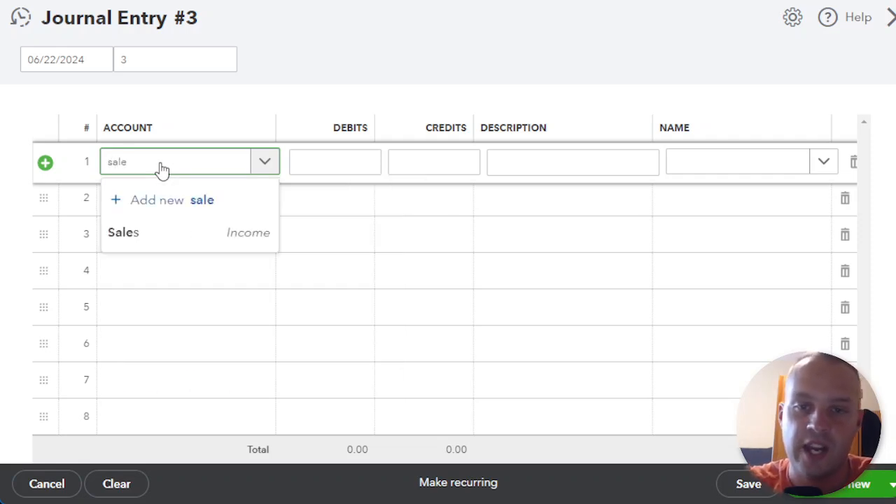
left_click(160, 241)
left_click(350, 166)
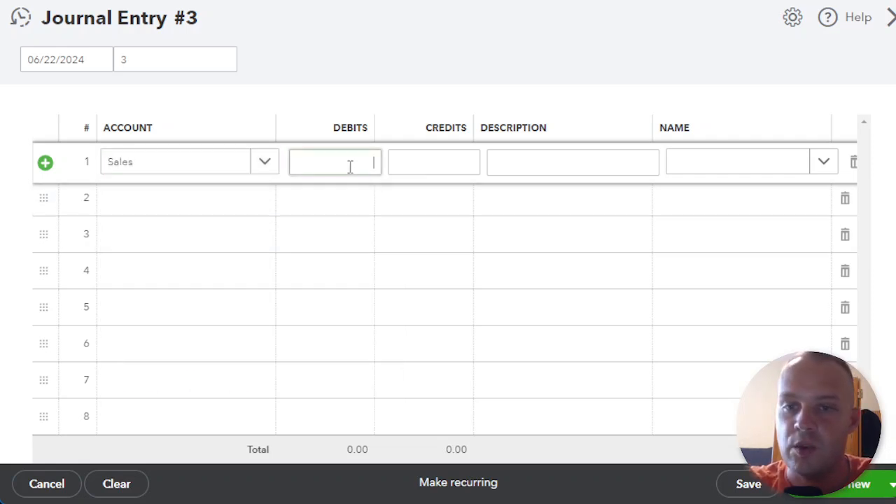
left_click(395, 161)
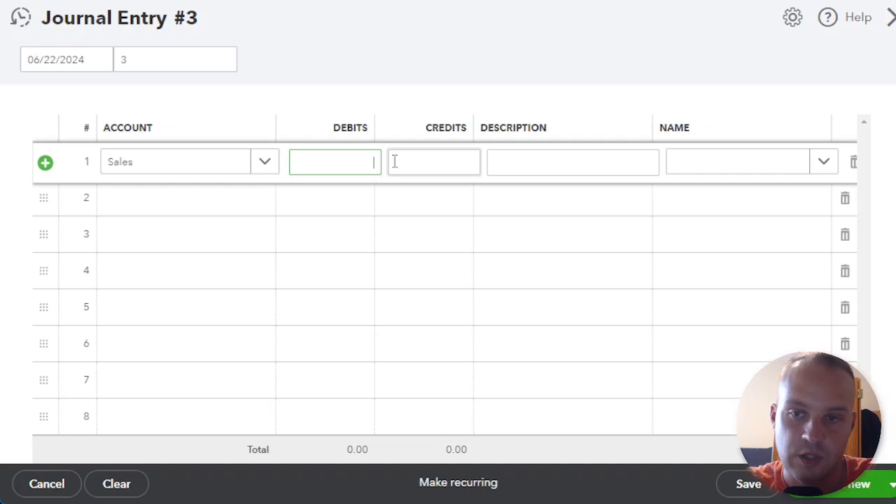
type("6,300")
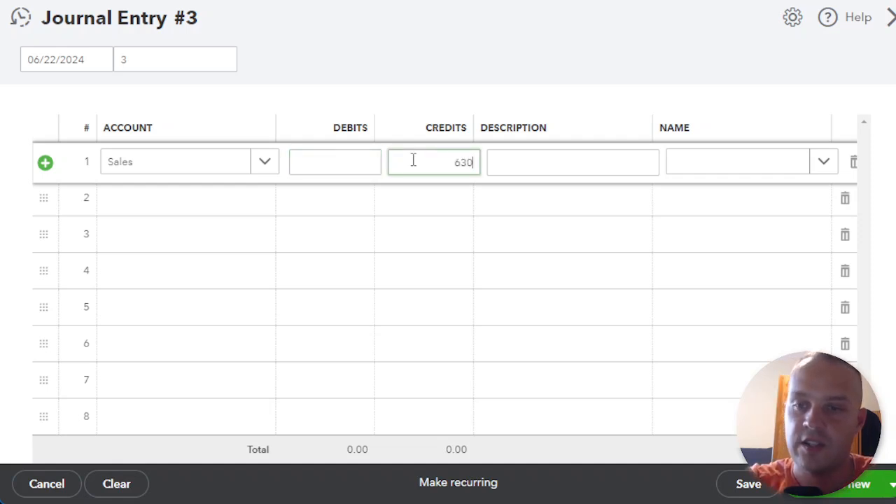
- Add Bank Account on the second line with the balancing debit of 6,300.00
left_click(191, 208)
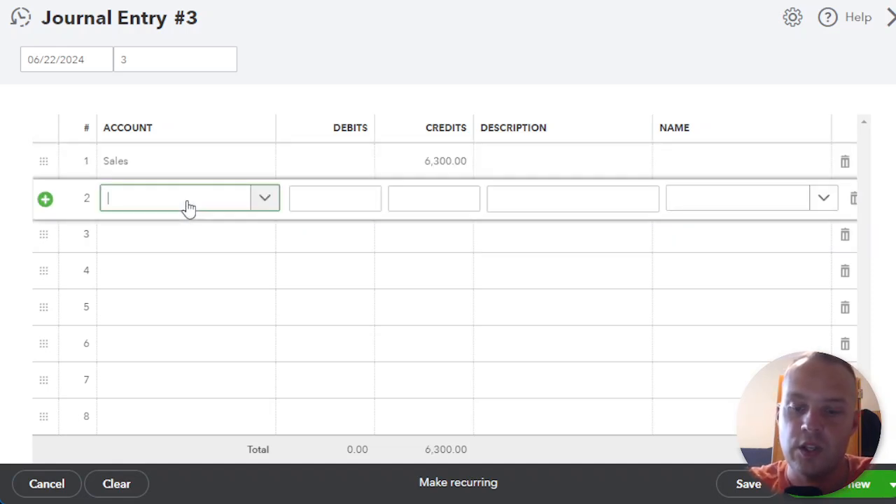
type("bank")
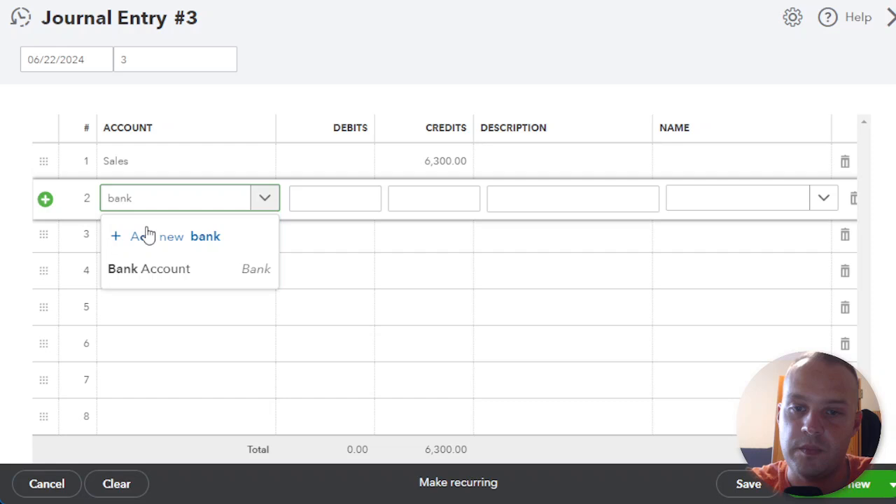
left_click(168, 269)
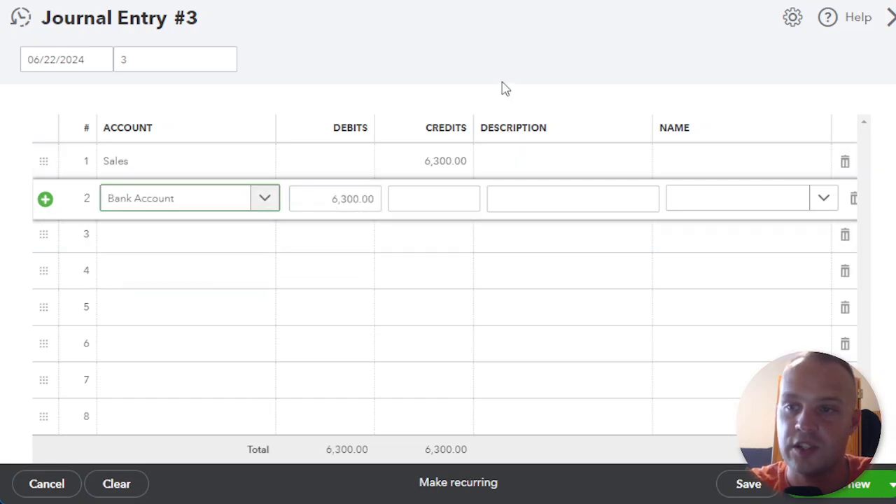
- Add the Sales account on the third line with a credit of 2700
left_click(204, 249)
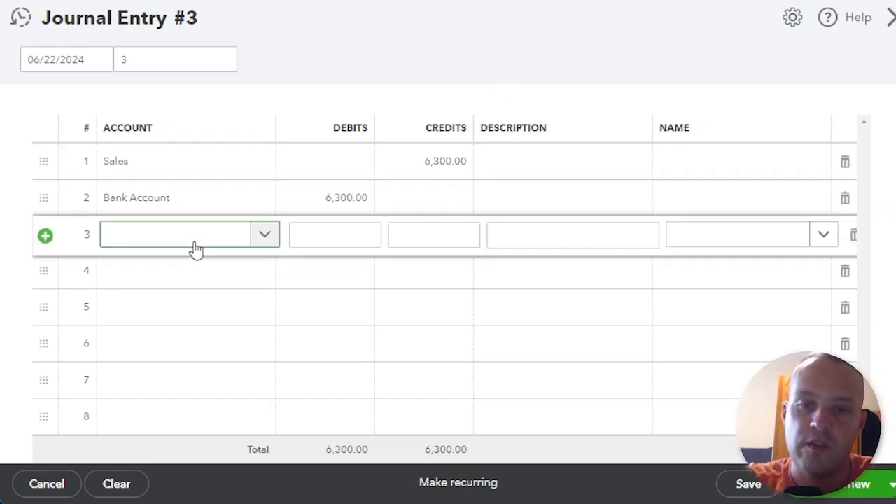
type("sales")
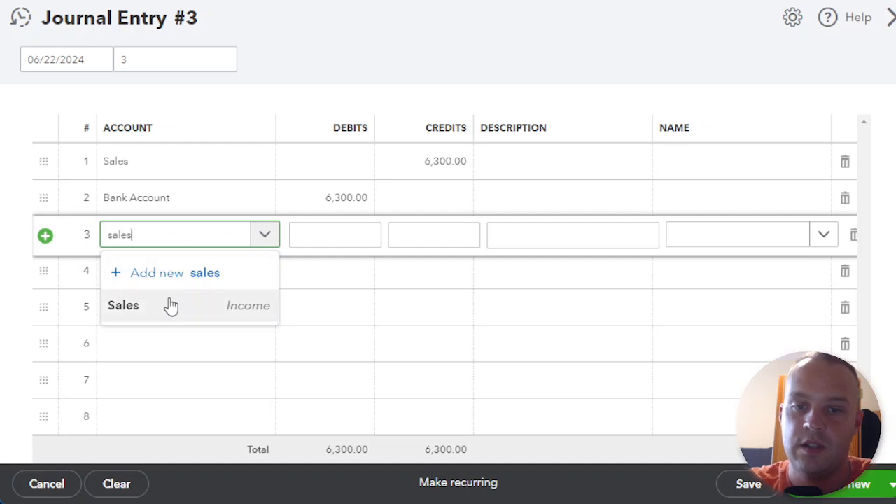
left_click(196, 306)
left_click(339, 236)
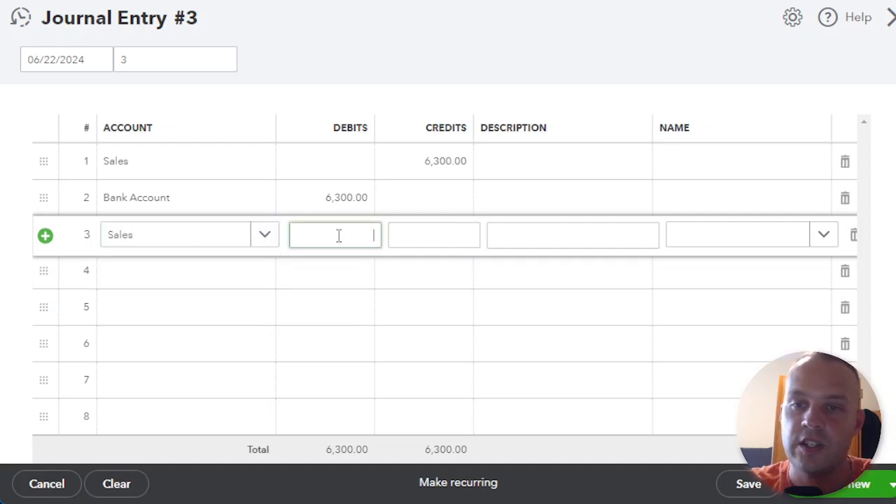
left_click(443, 234)
type("2700")
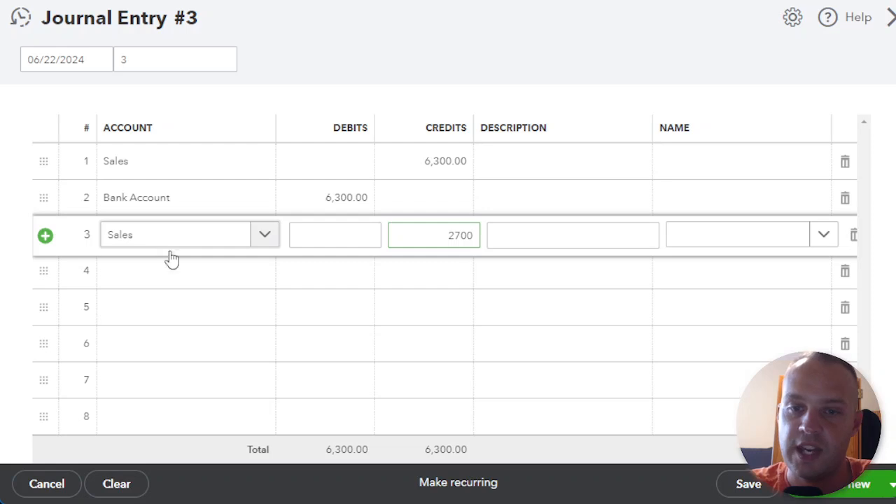
- Add the Commission to Brokerage account on the fourth line with the balancing debit of 2,700.00
left_click(180, 280)
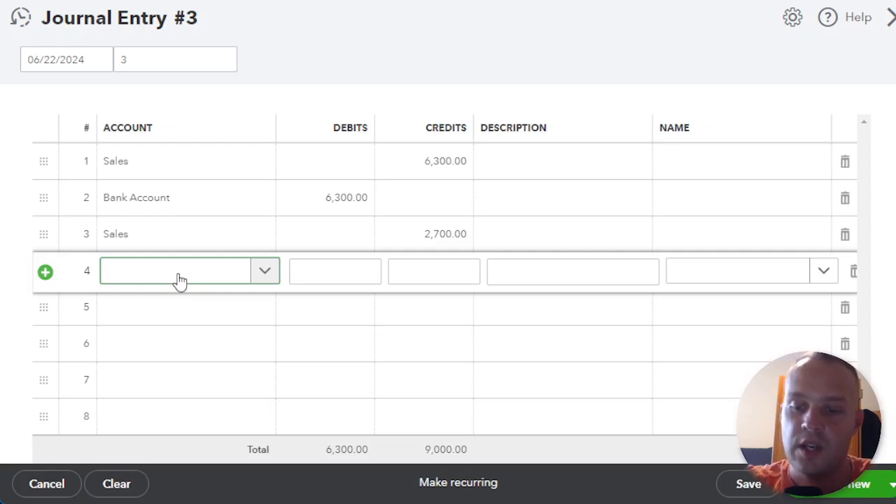
type("commi")
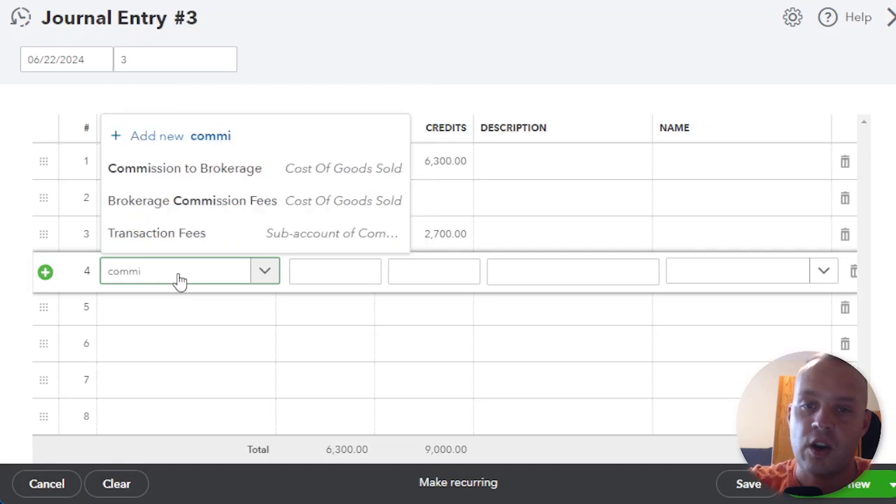
left_click(187, 179)
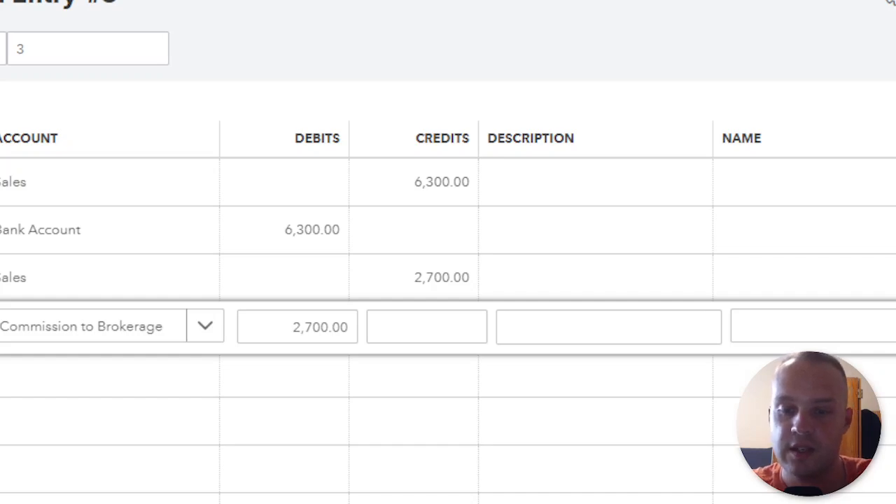
- Review the journal entry's lines and totals, and save and close the entry
scroll(448, 264, "down", 5)
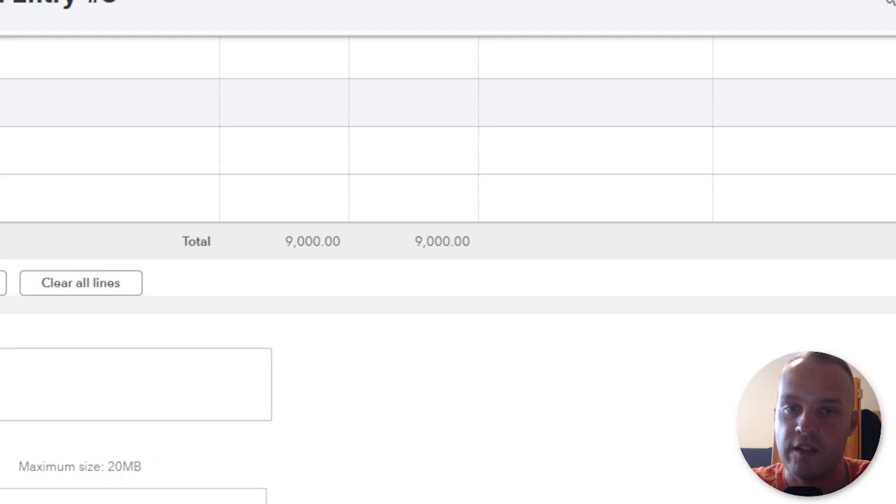
scroll(449, 252, "up", 3)
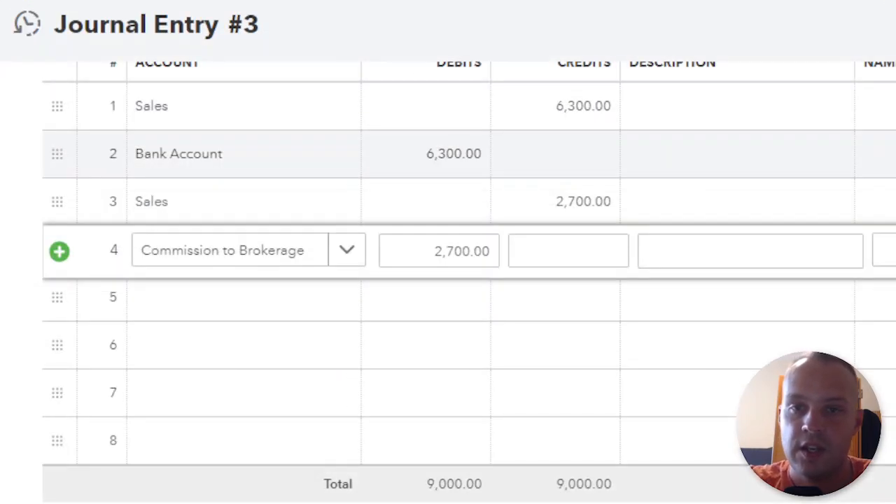
scroll(448, 210, "up", 2)
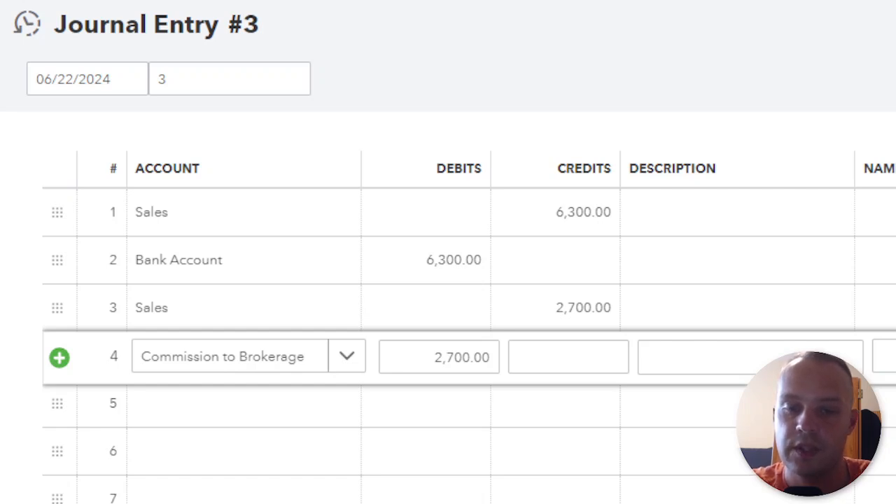
left_click(704, 64)
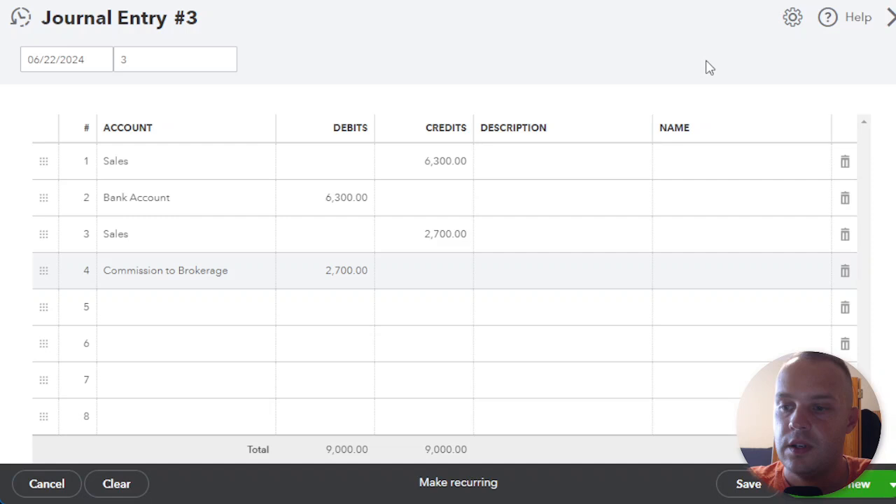
left_click(767, 488)
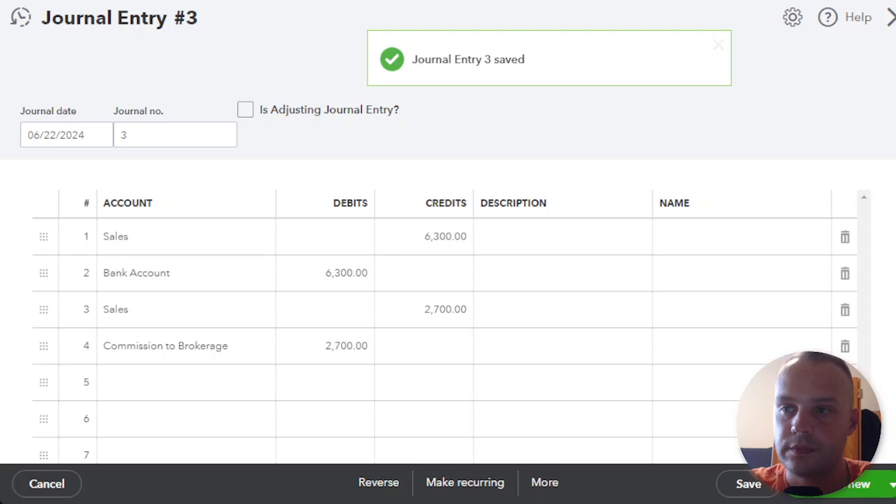
left_click(892, 18)
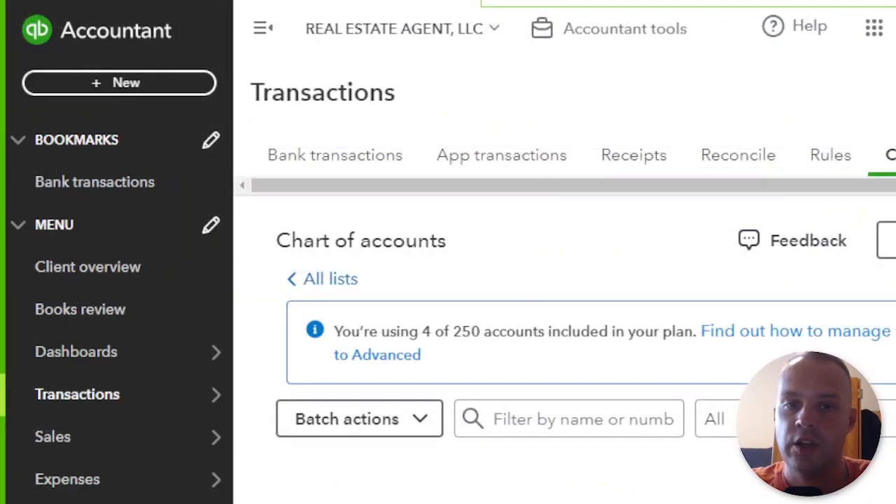
- Go to the standard reports list and open the Profit and Loss report
scroll(84, 350, "down", 2)
mouse_move(80, 427)
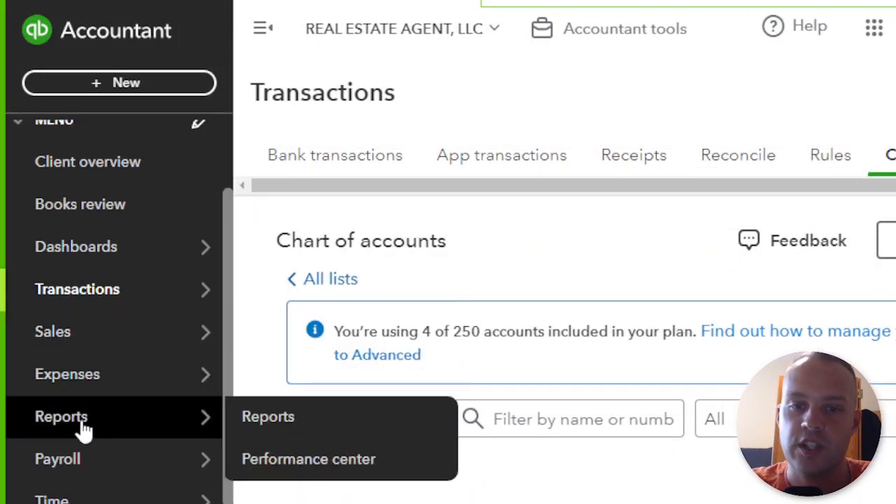
scroll(155, 412, "down", 2)
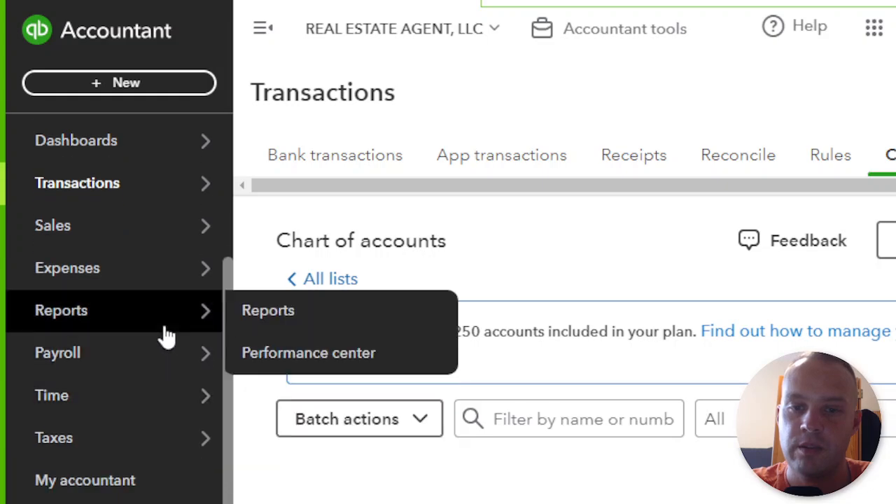
left_click(301, 317)
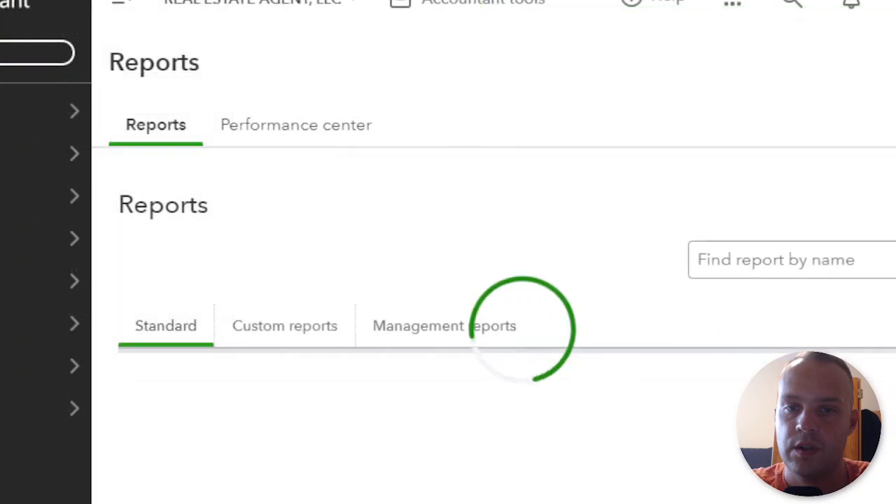
scroll(420, 427, "down", 3)
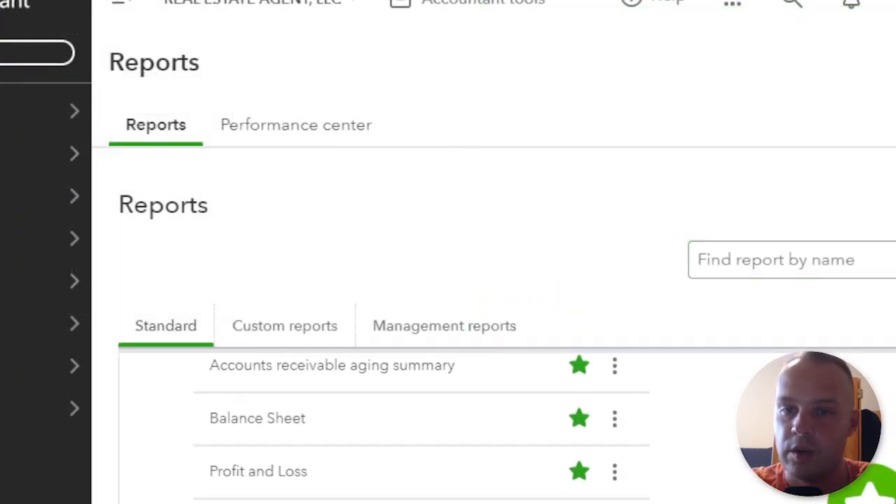
left_click(275, 479)
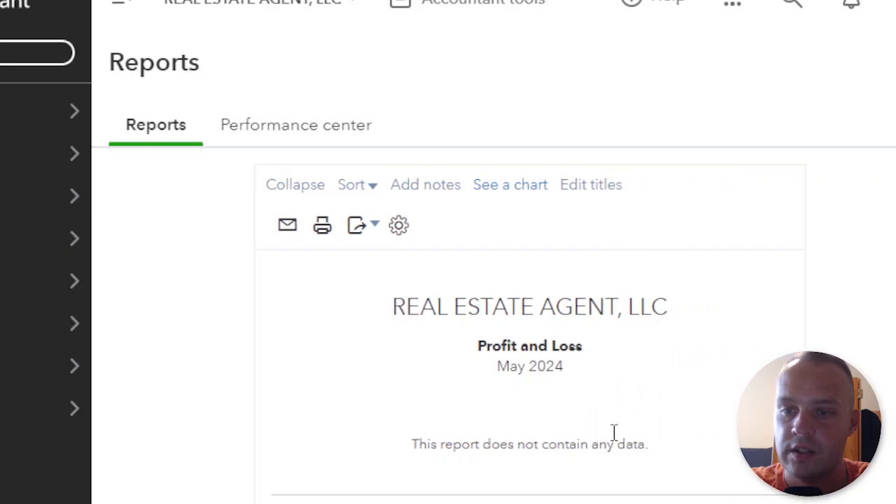
- Set the start date of the Profit and Loss report period to 06/22/2024
scroll(614, 433, "down", 2)
scroll(584, 405, "up", 5)
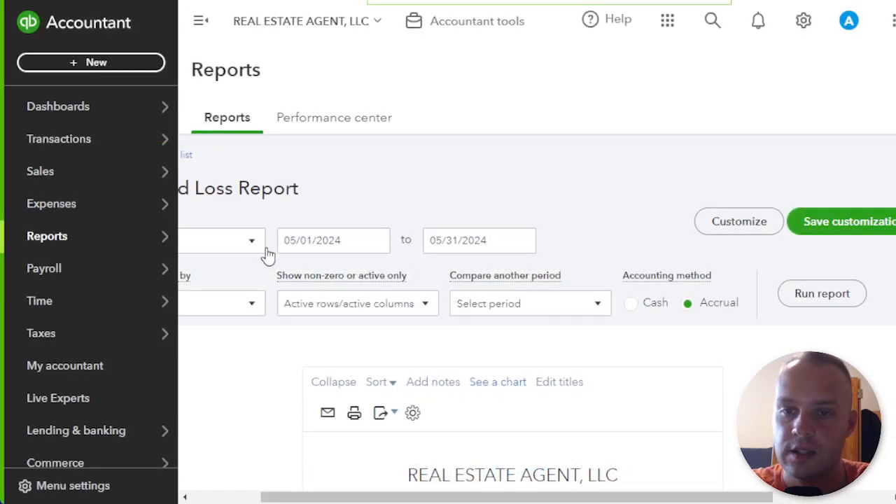
left_click_drag(586, 498, 524, 498)
left_click(459, 241)
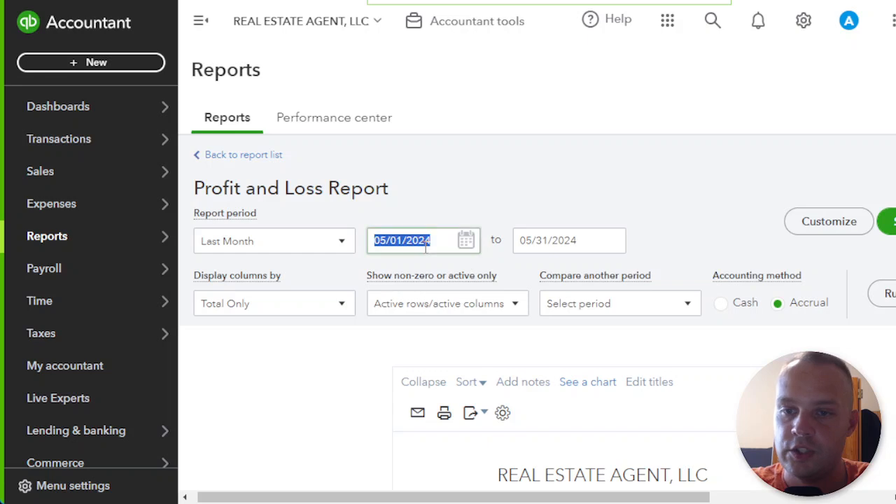
left_click(464, 241)
left_click(517, 283)
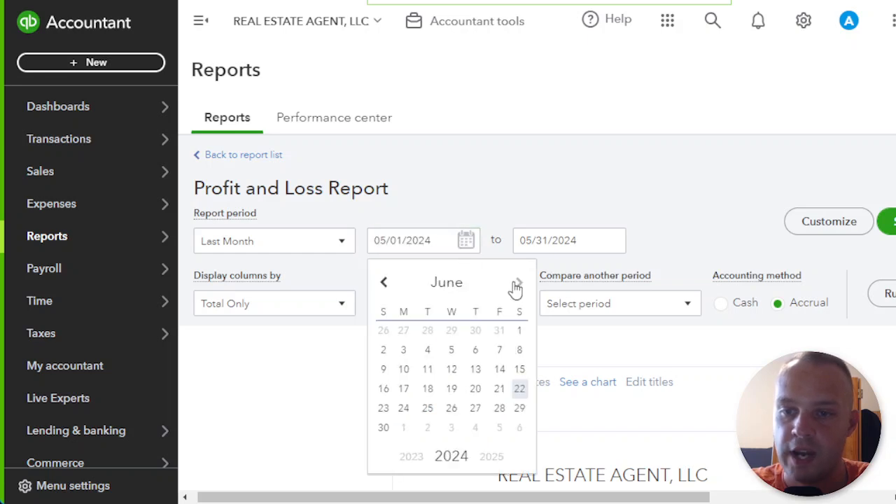
left_click(521, 391)
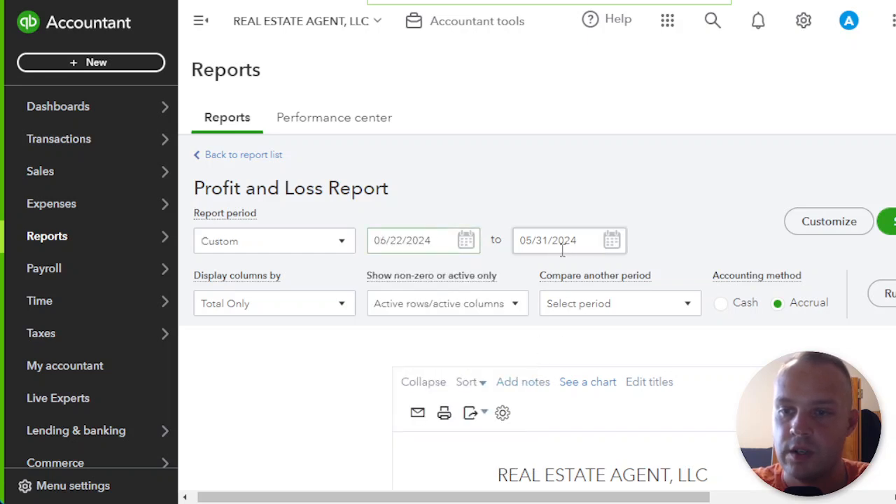
- Rerun the Profit and Loss report with an end date of 06/22/2024 and open the form for saving the customization
left_click(611, 242)
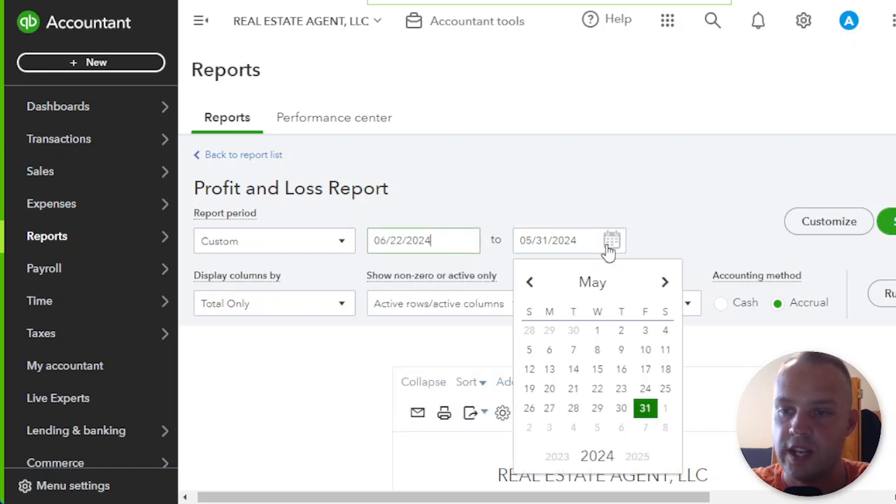
left_click(665, 285)
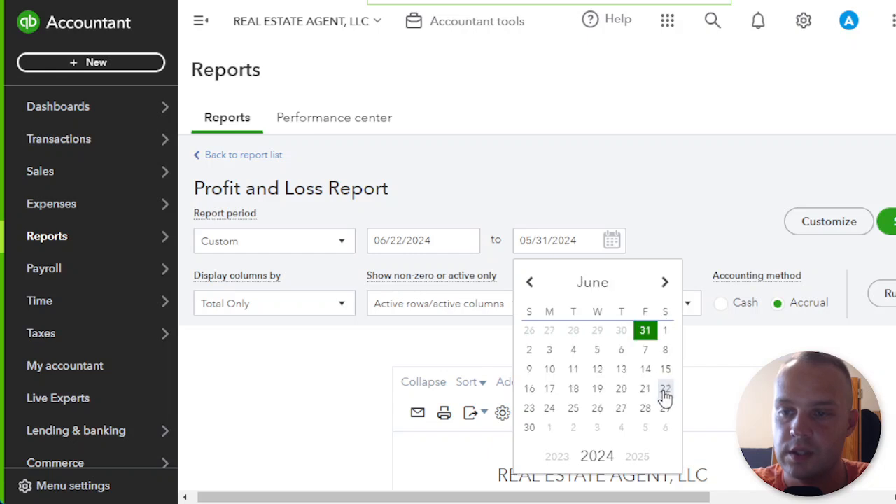
left_click(665, 389)
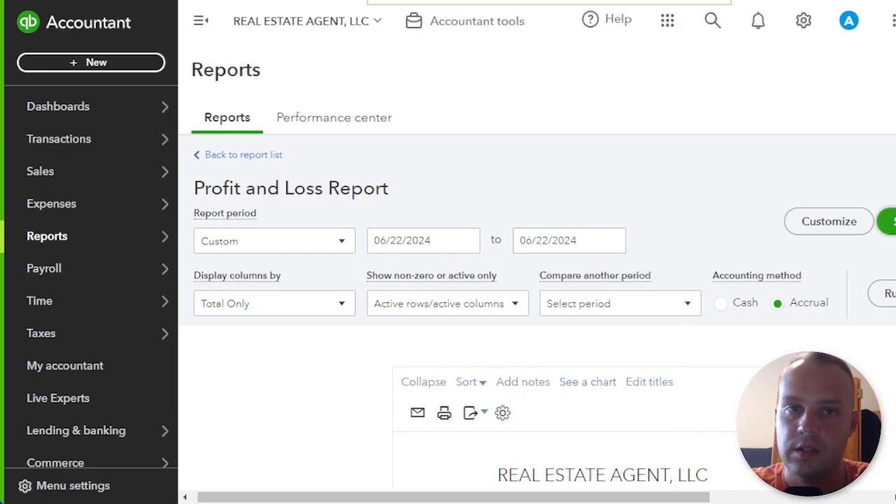
left_click(890, 222)
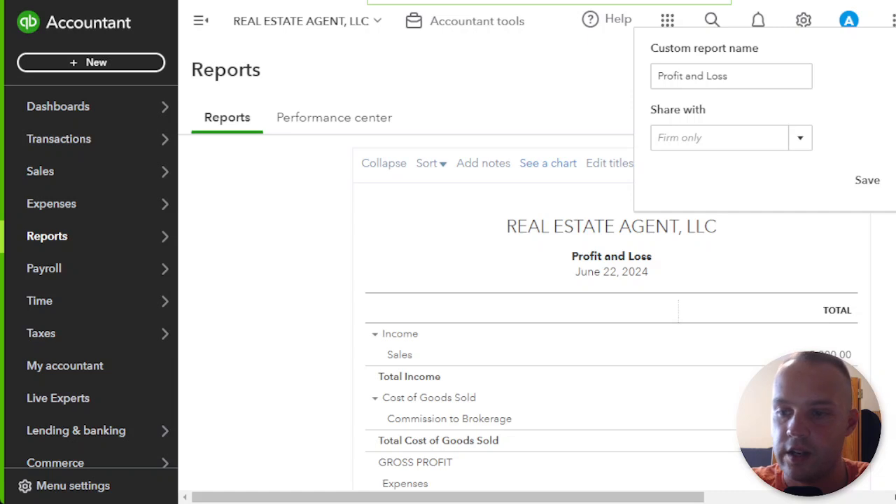
- Review the Profit and Loss report's sales income, Commission to Brokerage cost and gross profit lines
left_click_drag(672, 498, 737, 498)
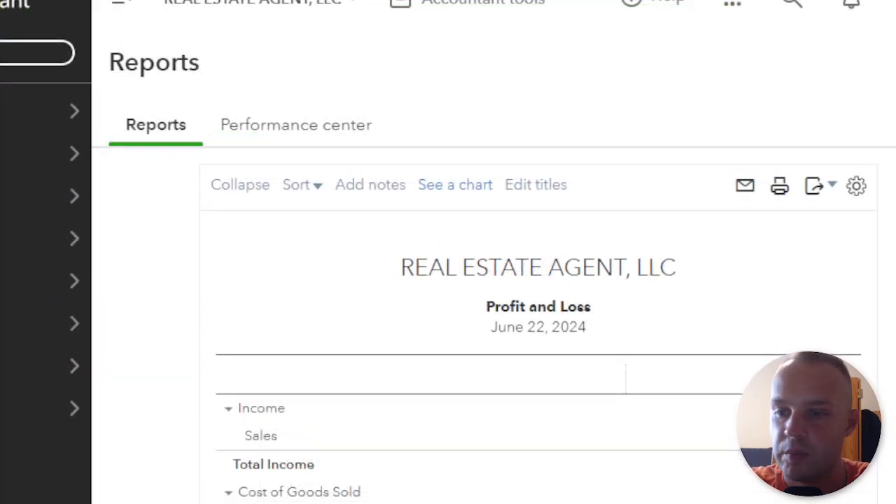
scroll(528, 334, "right", 2)
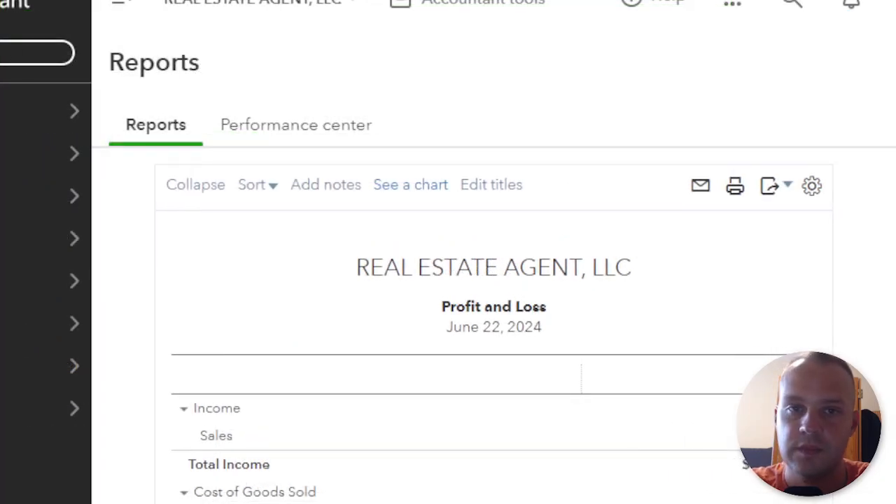
scroll(494, 322, "down", 2)
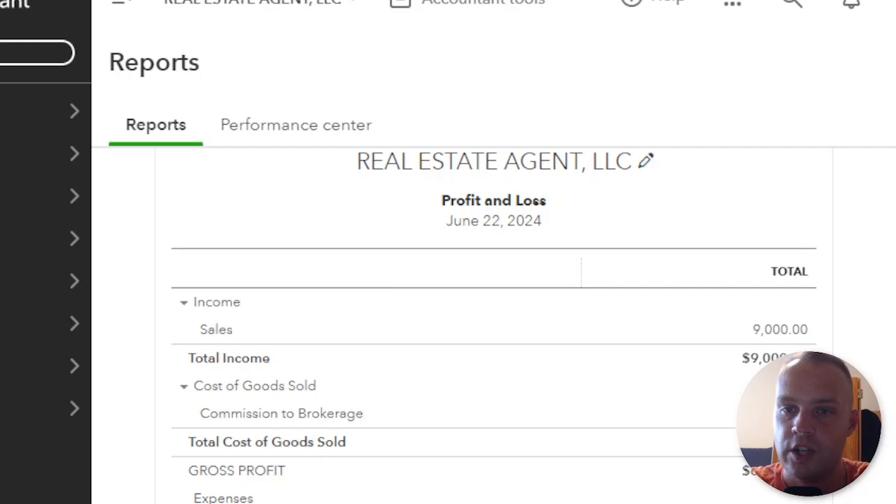
scroll(378, 240, "down", 3)
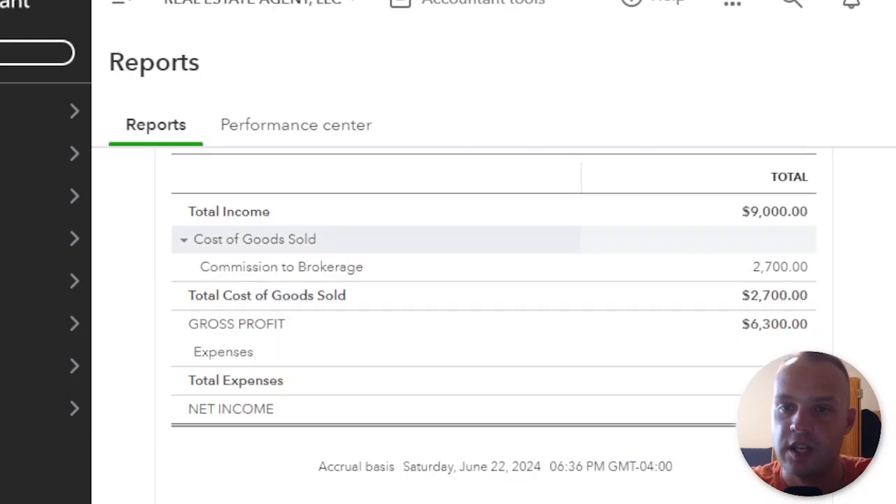
scroll(494, 350, "up", 3)
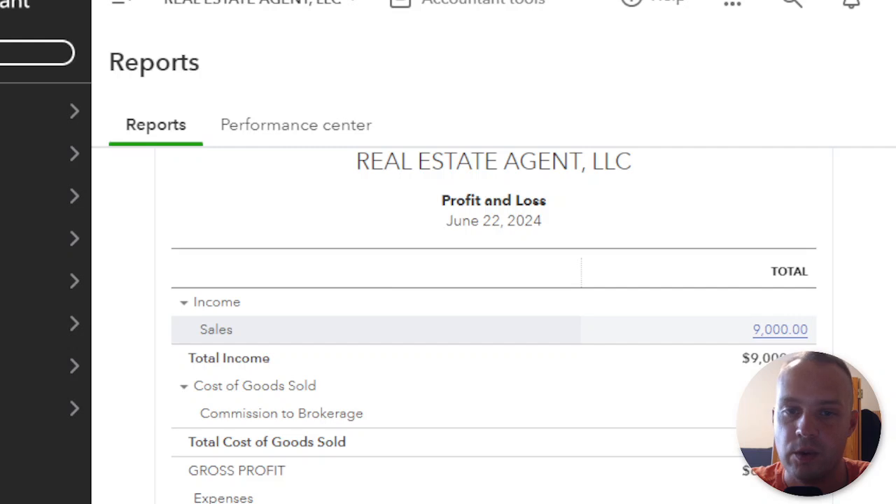
scroll(494, 329, "down", 3)
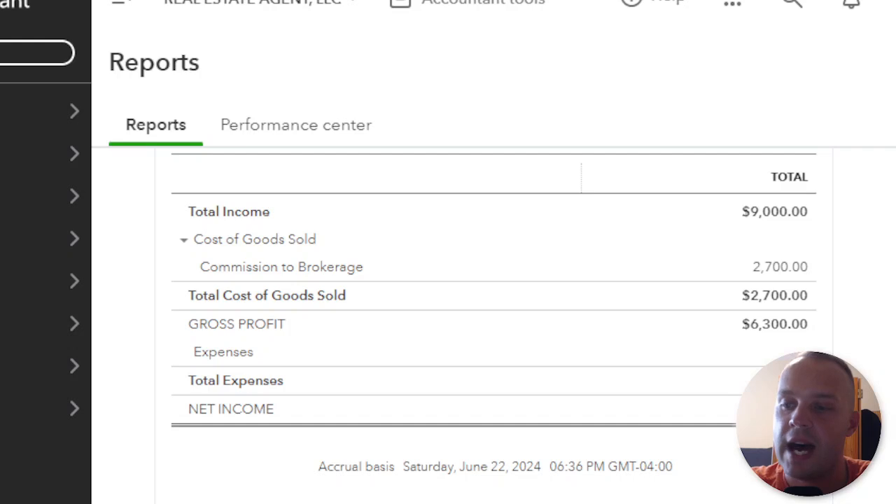
scroll(490, 322, "up", 10)
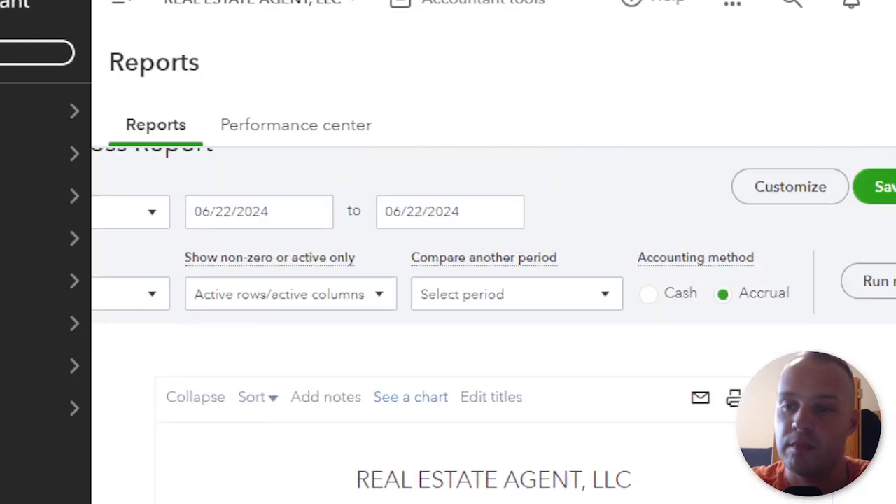
scroll(493, 324, "left", 2)
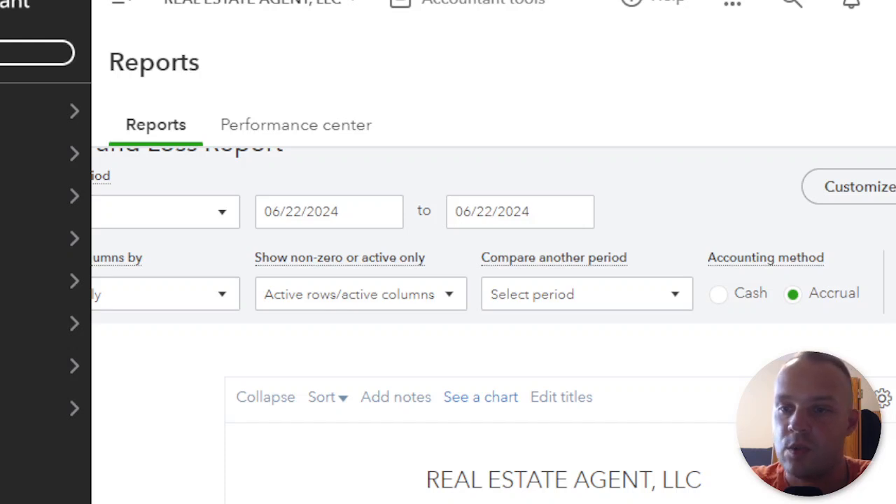
left_click(677, 294)
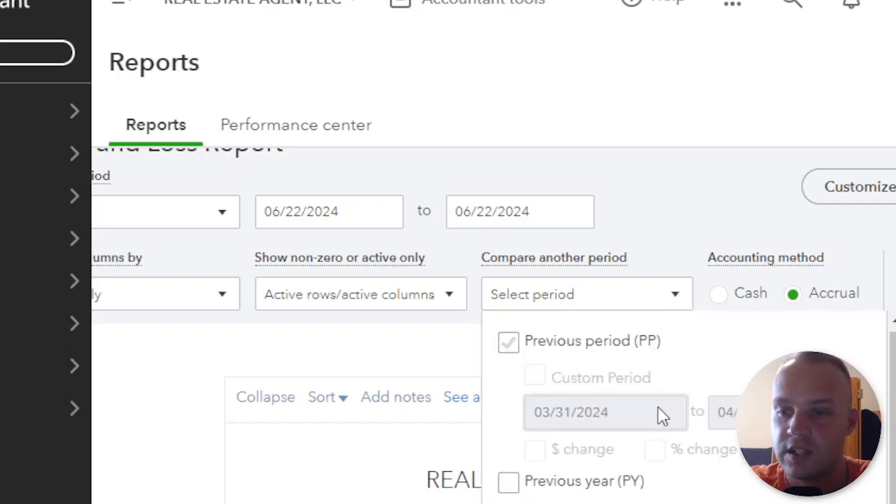
scroll(641, 427, "down", 2)
scroll(641, 435, "down", 2)
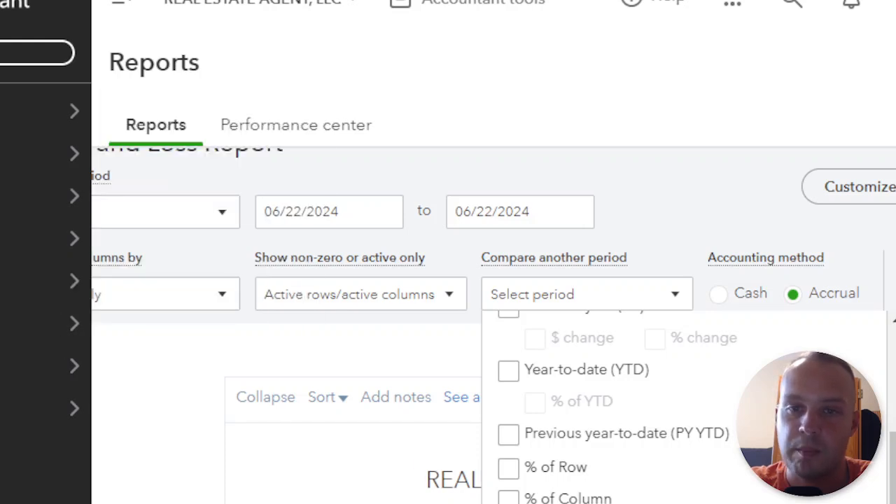
key("Escape")
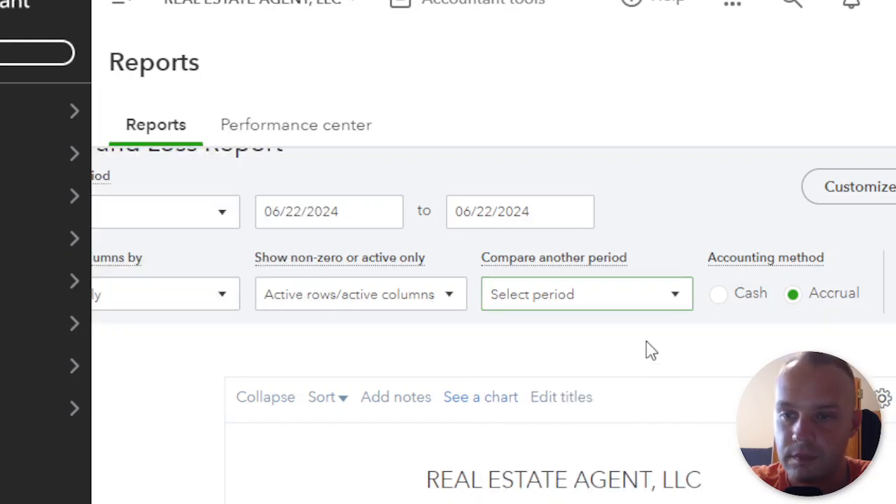
left_click(680, 301)
scroll(646, 430, "down", 3)
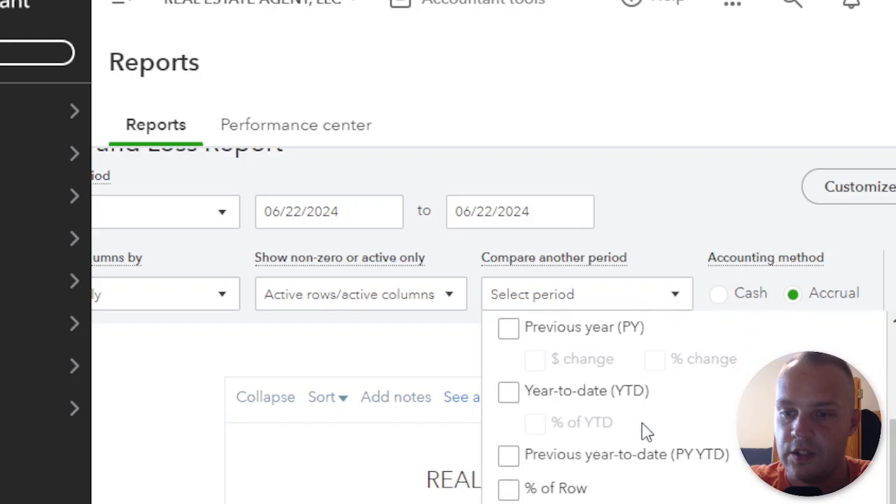
scroll(646, 430, "down", 2)
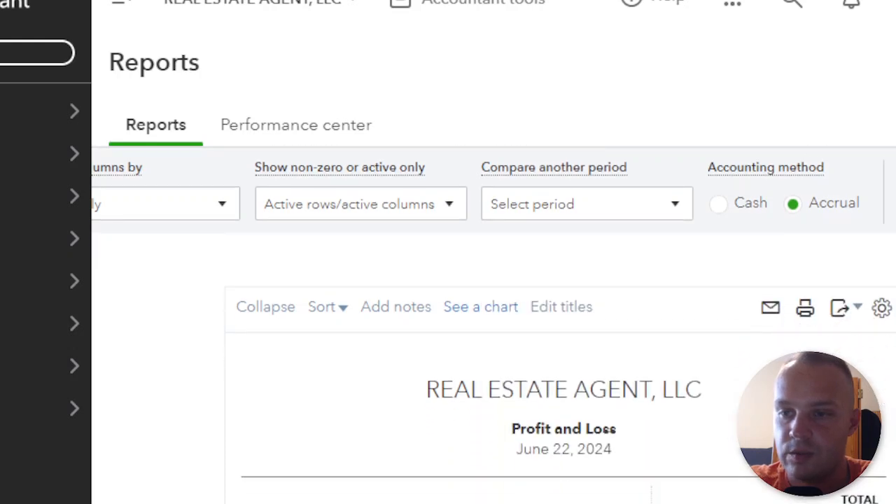
- Add a % of Income comparison column to the Profit and Loss report and rerun the report
left_click(676, 214)
scroll(594, 475, "down", 2)
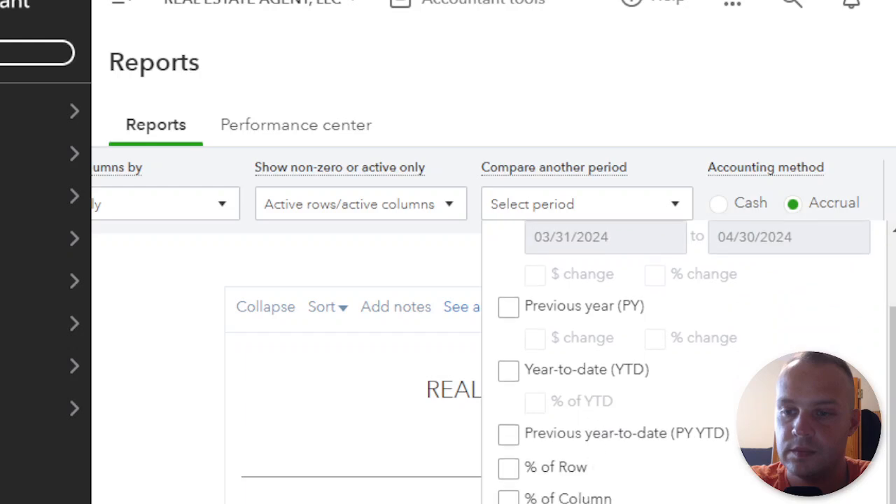
left_click(509, 502)
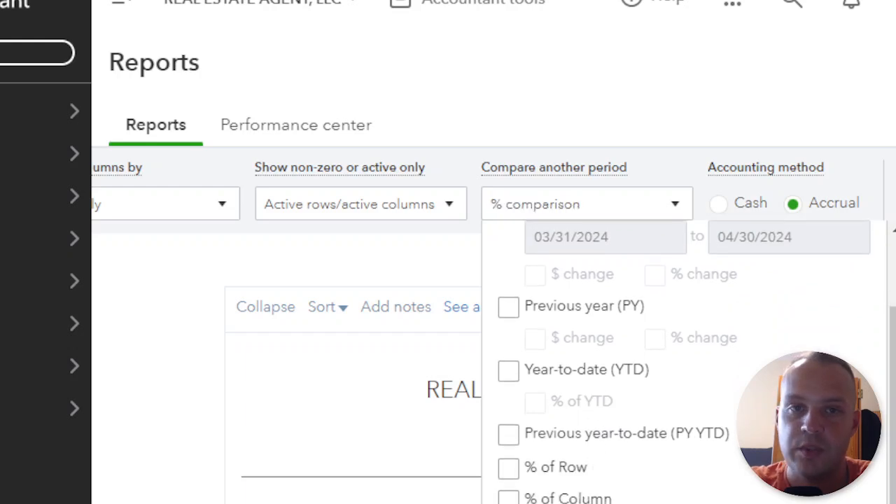
key("Escape")
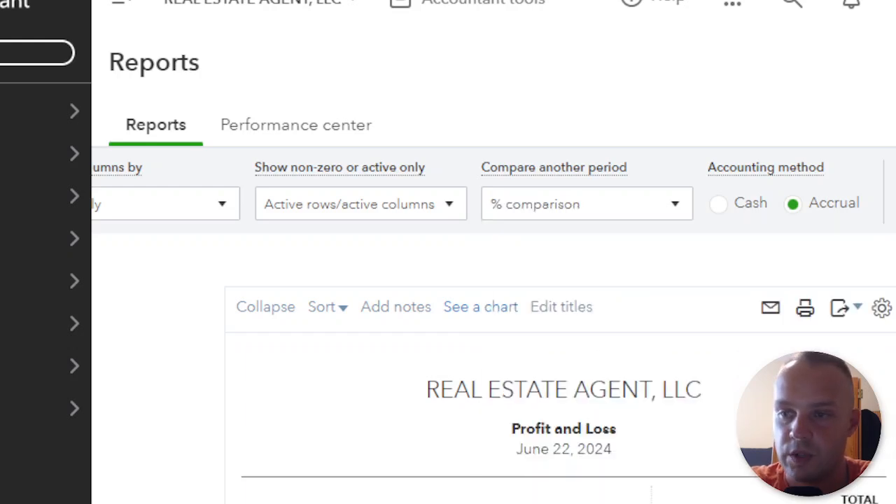
scroll(763, 359, "down", 2)
scroll(764, 359, "down", 4)
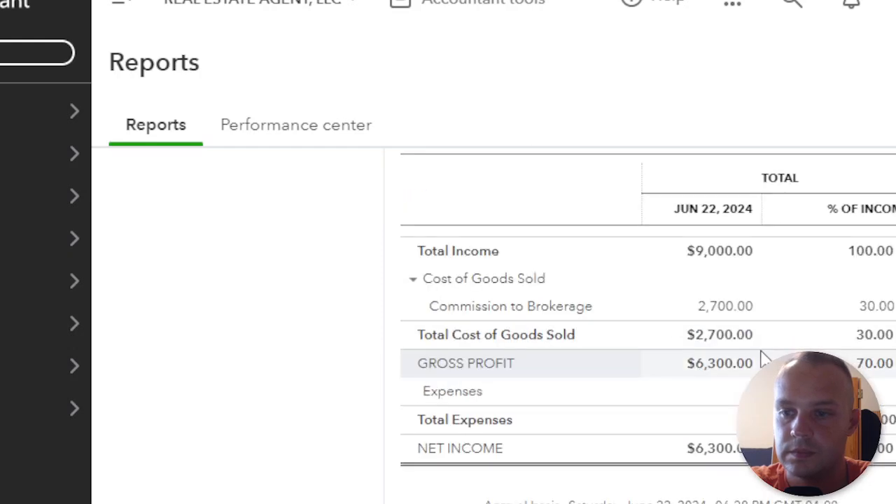
- Examine the % of Income figures for total income, Commission to Brokerage, gross profit and net income
scroll(744, 480, "right", 2)
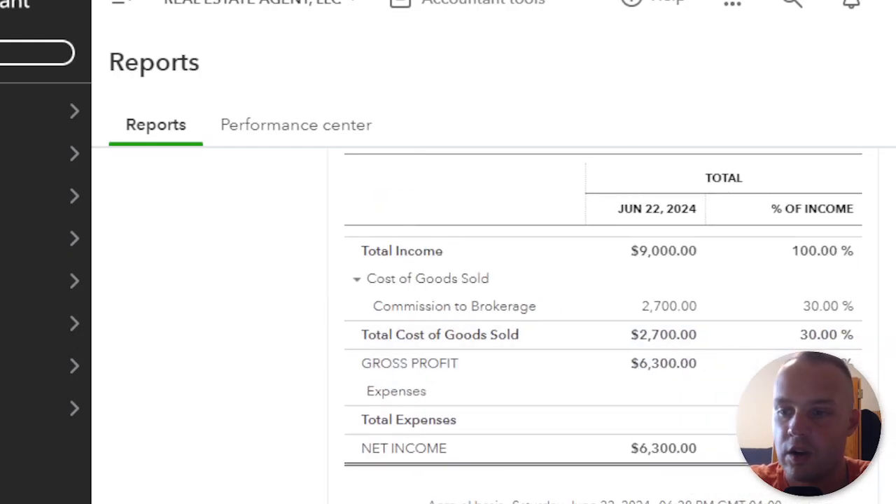
scroll(593, 326, "right", 2)
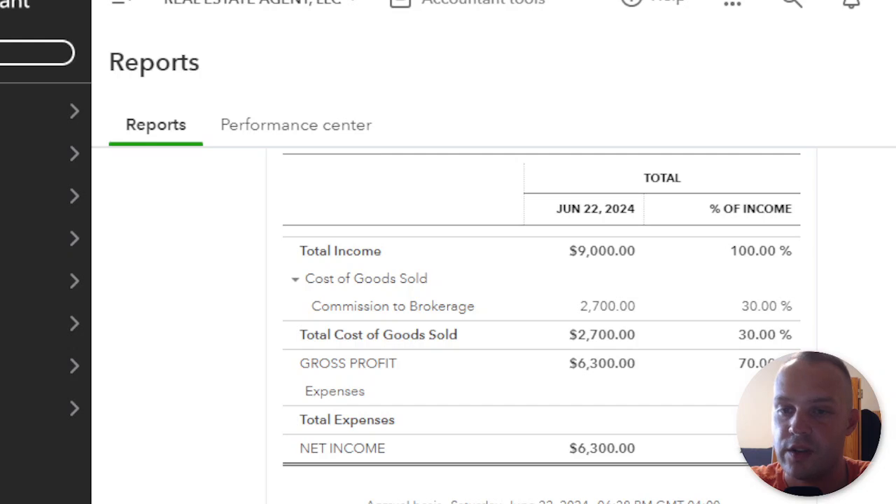
scroll(541, 329, "down", 1)
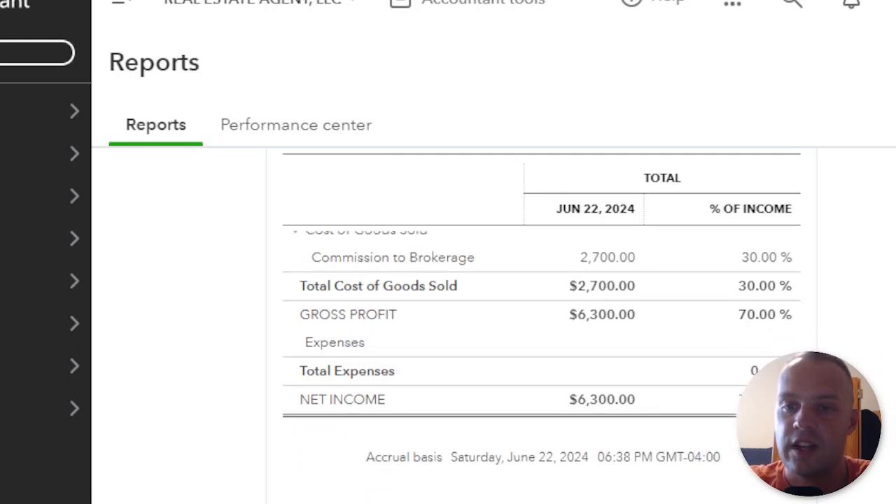